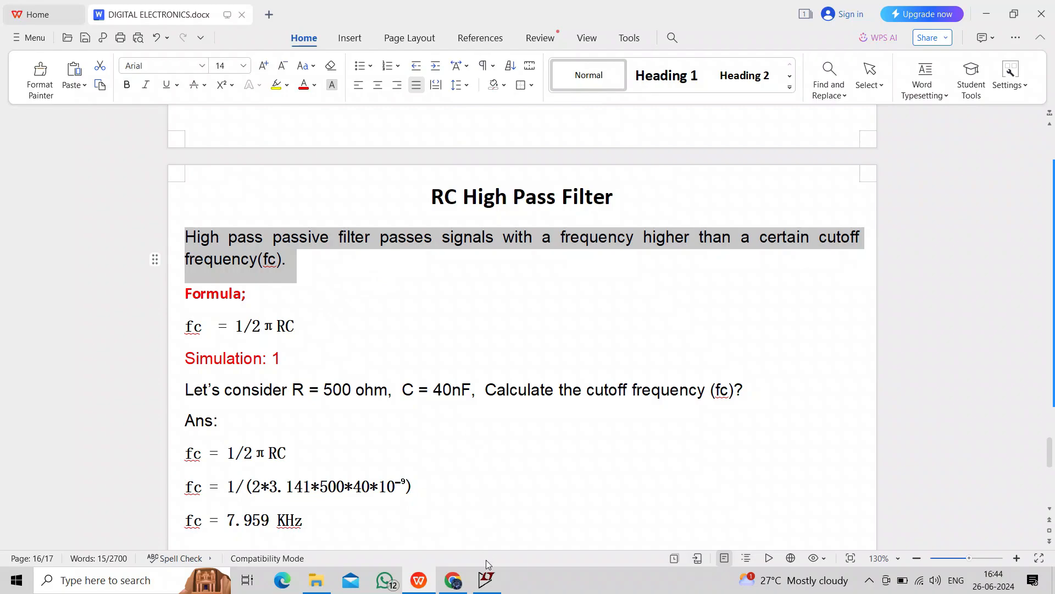
Switch to LTspice and create a new blank schematic.
click(487, 578)
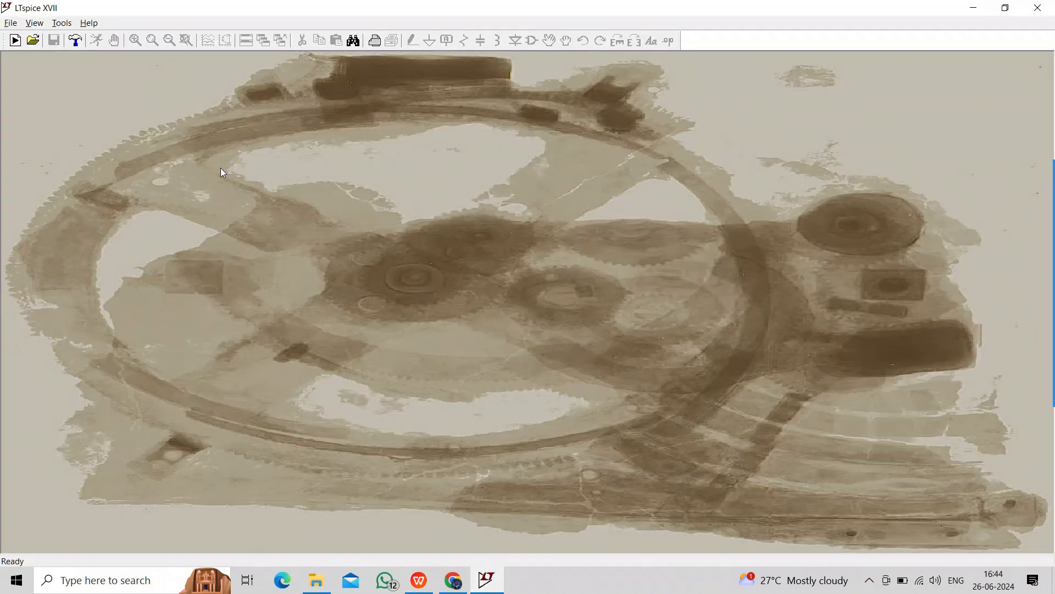
click(11, 22)
click(27, 39)
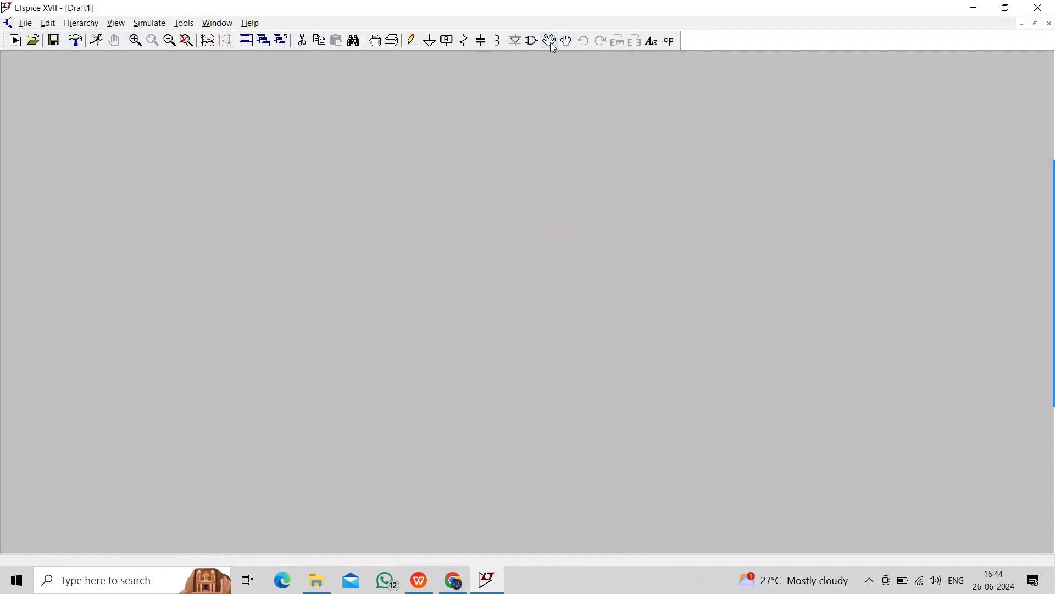
Place a voltage source component in the left-centre area of the blank schematic.
click(530, 46)
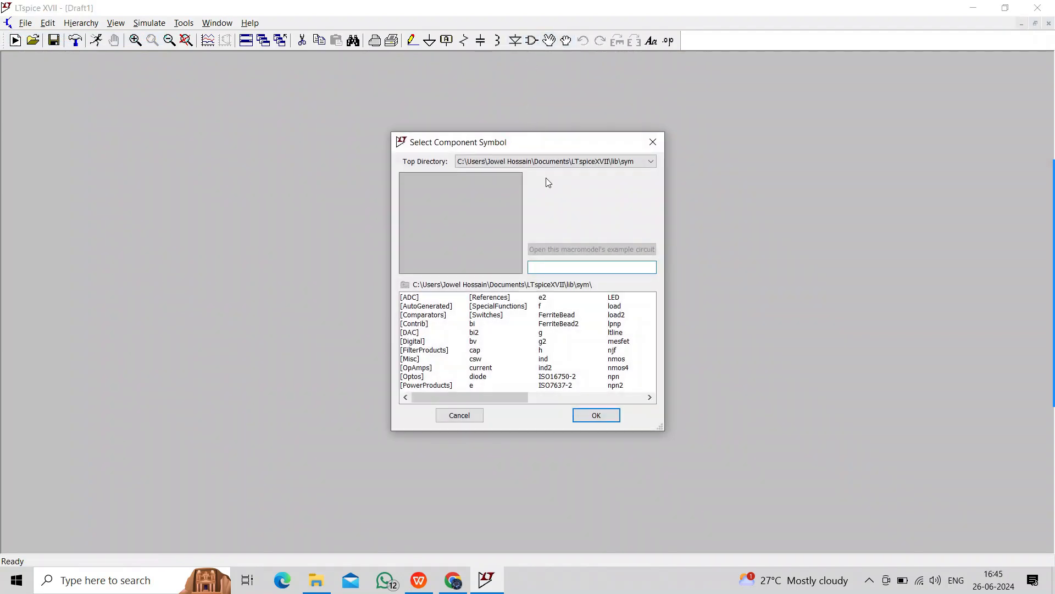
text(voltage)
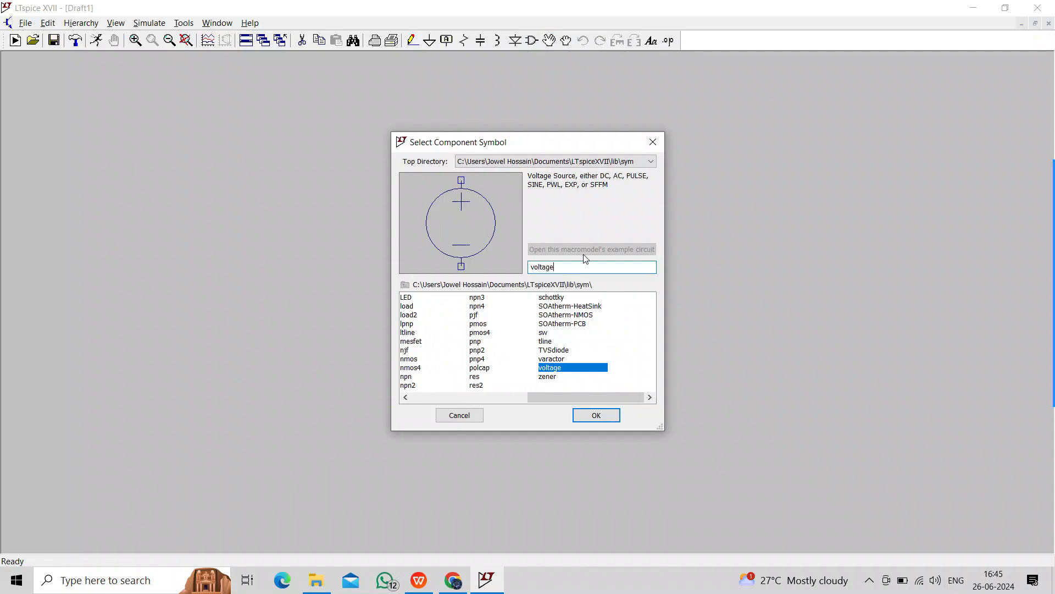
click(596, 416)
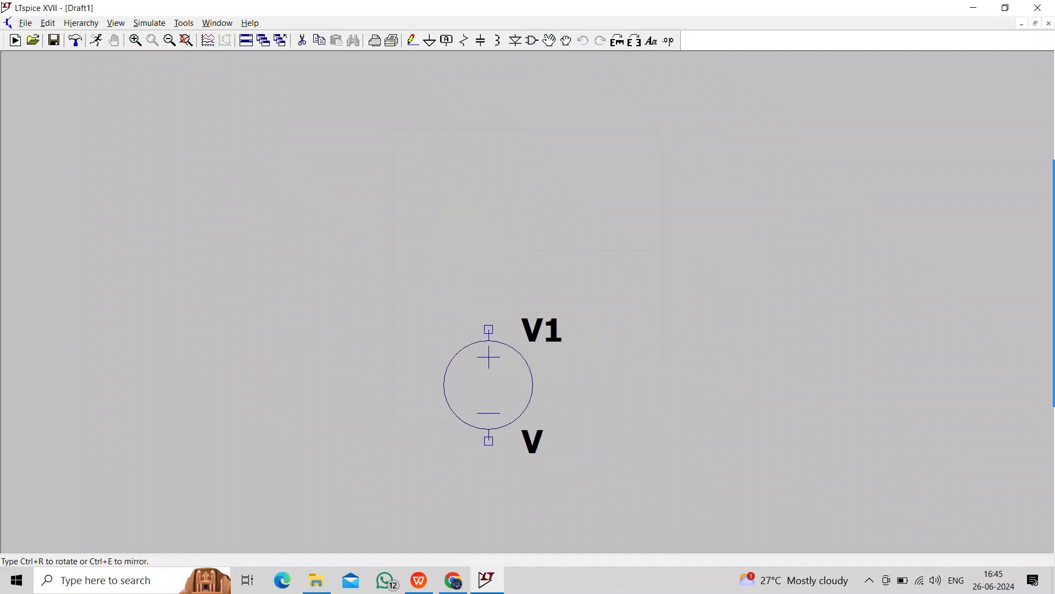
click(431, 331)
right_click(431, 331)
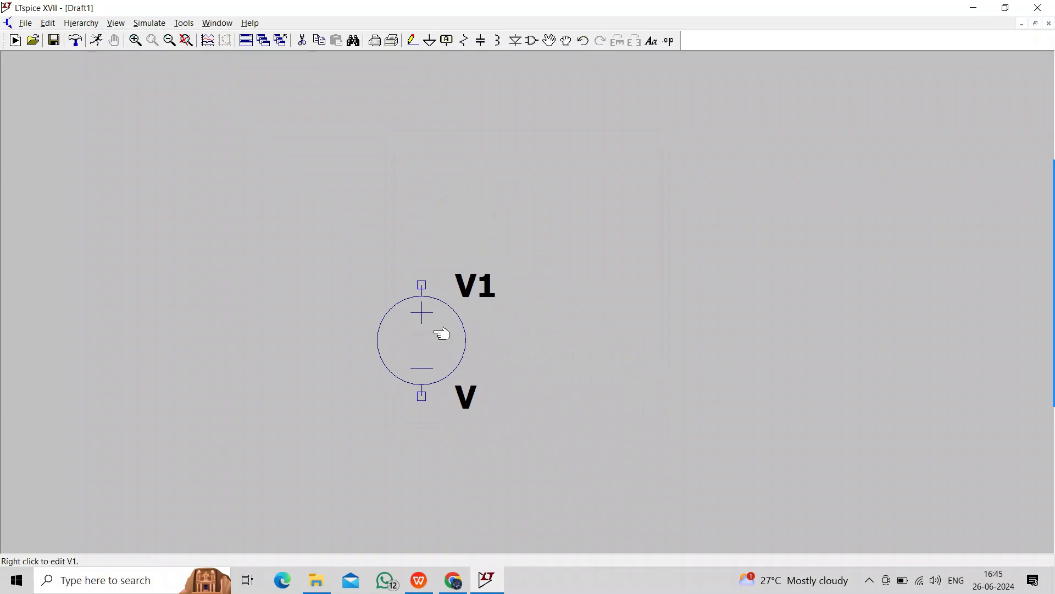
Place a capacitor rotated to horizontal, above and to the right of voltage source V1.
click(480, 41)
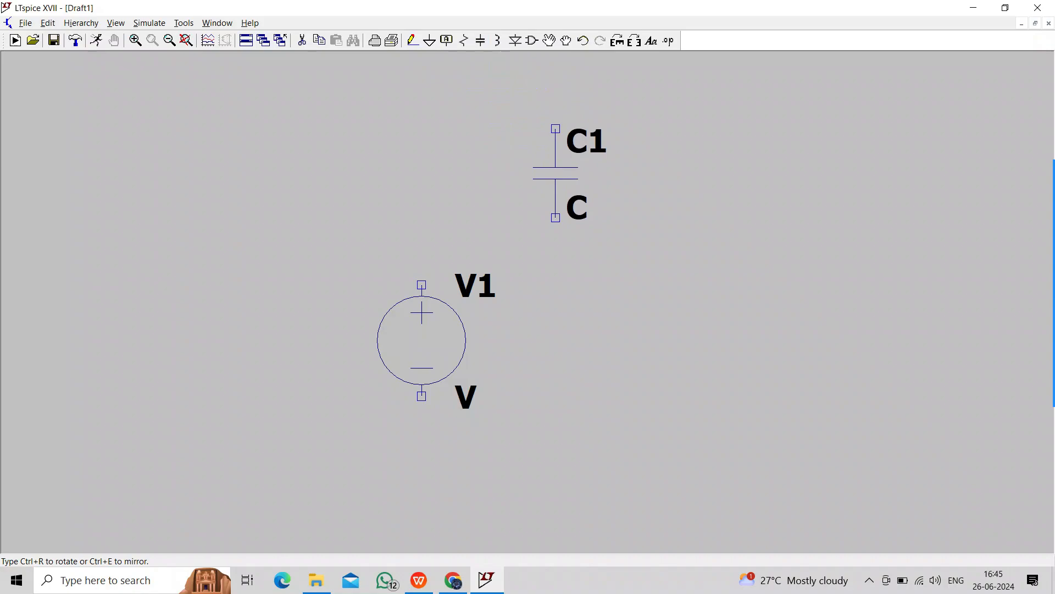
key(ctrl+r)
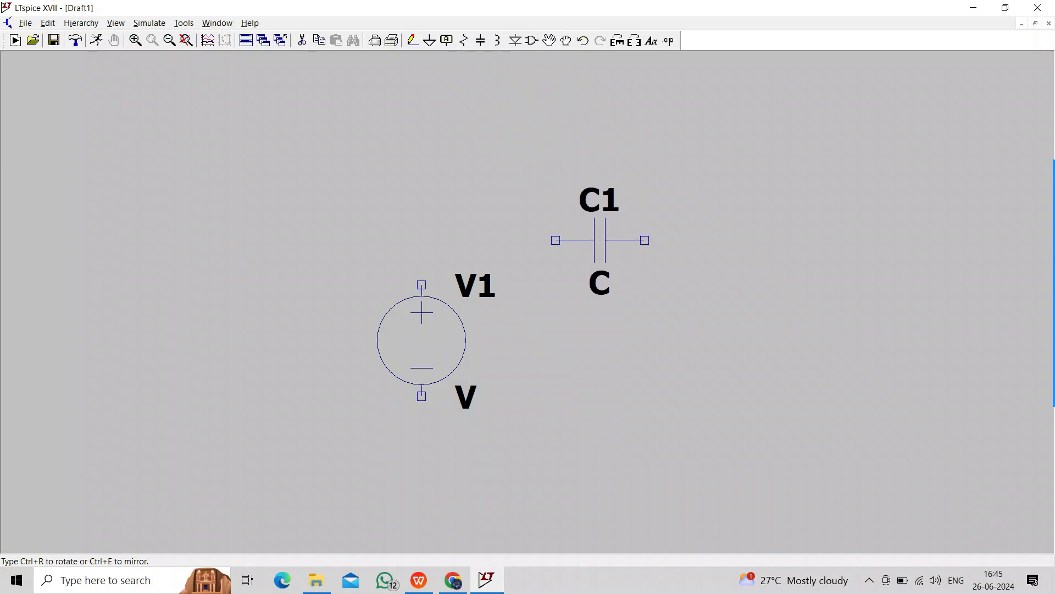
click(600, 240)
key(Escape)
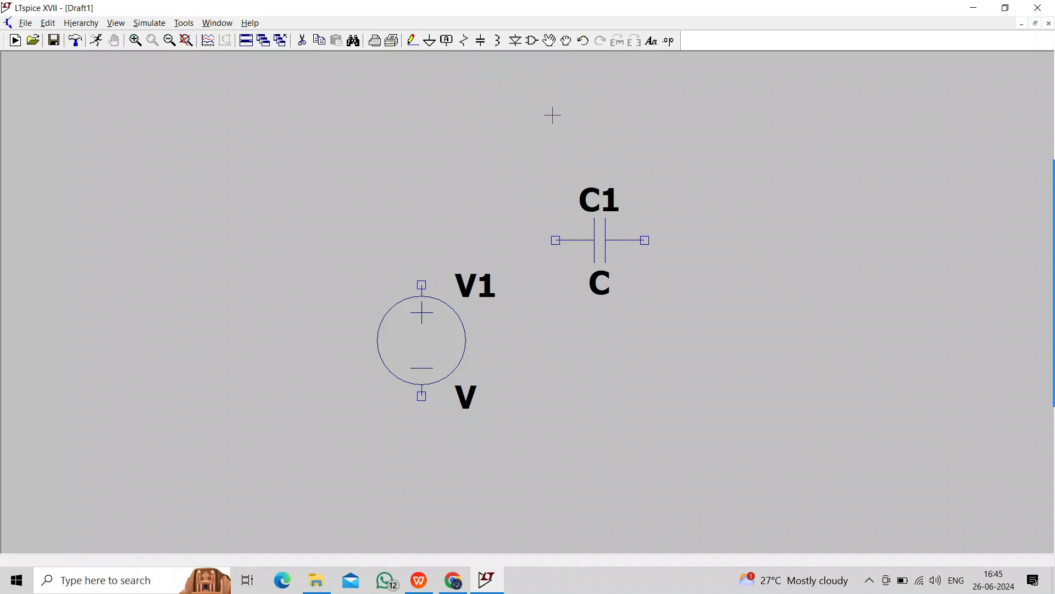
Place a vertical resistor below and to the right of C1, and shift it slightly further right.
click(464, 40)
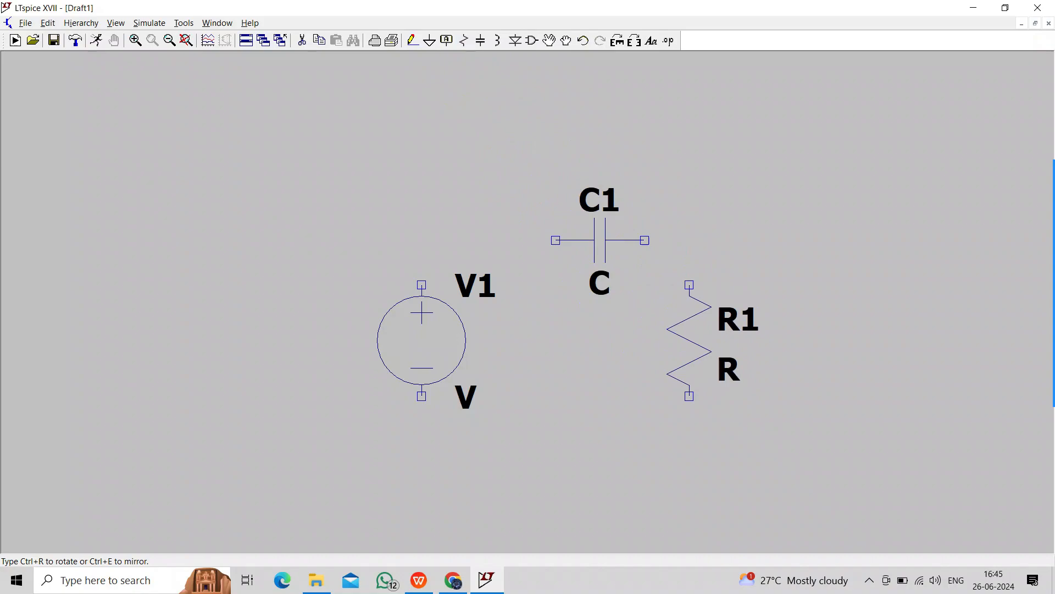
click(691, 320)
key(Escape)
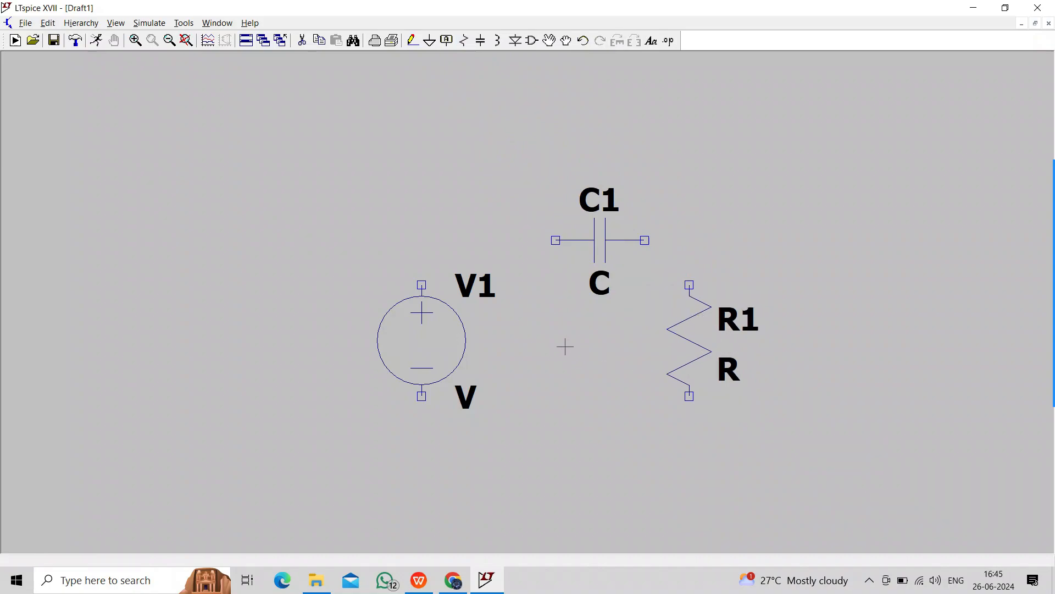
click(551, 40)
click(695, 339)
click(708, 341)
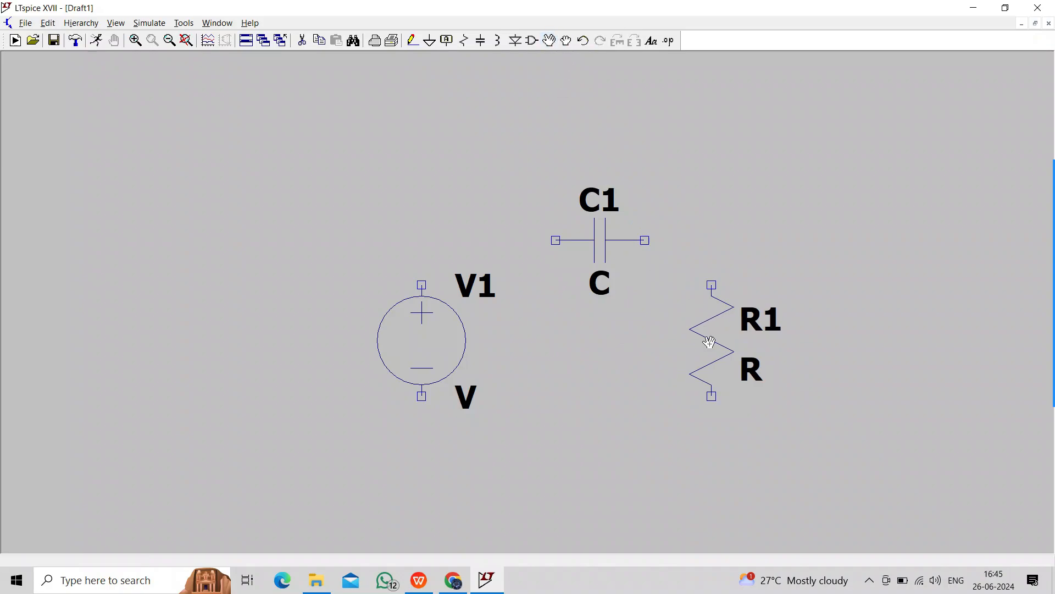
key(Escape)
Wire V1's positive terminal to C1's left end and C1's right end to R1's upper terminal.
click(411, 40)
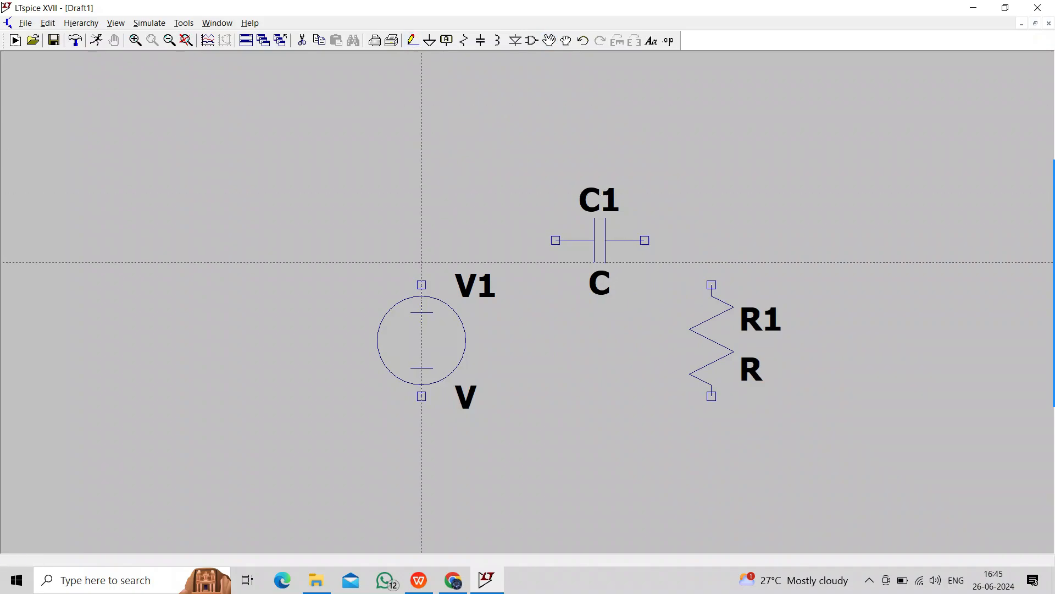
click(421, 285)
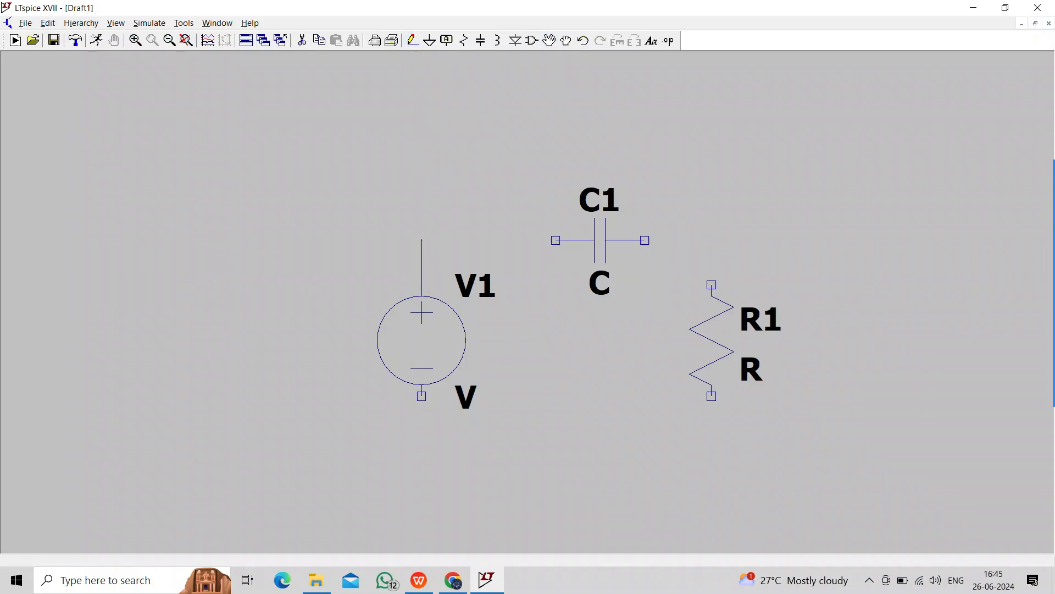
click(556, 241)
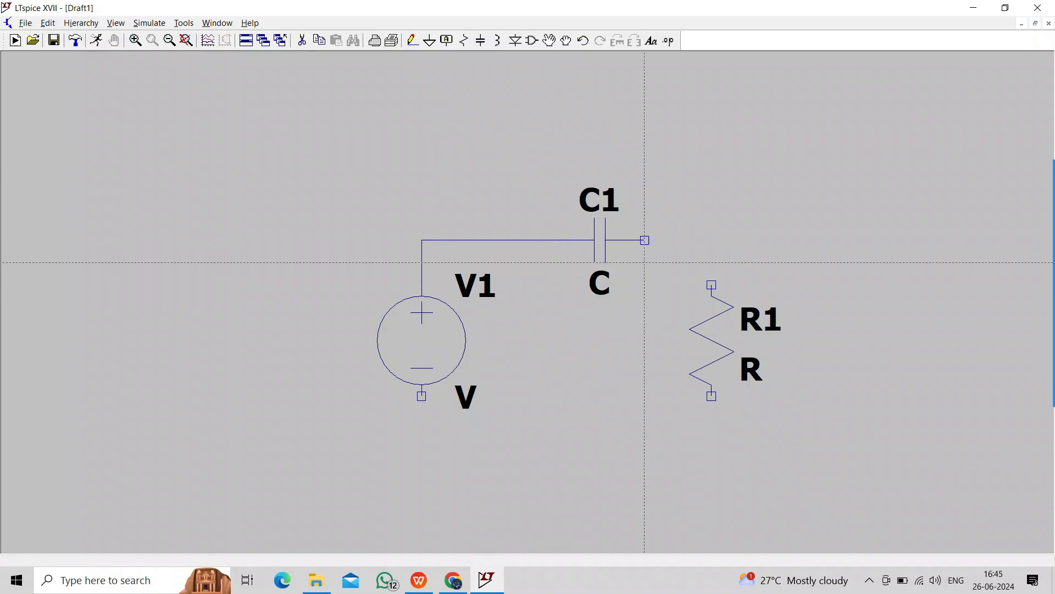
click(645, 240)
click(711, 285)
key(Escape)
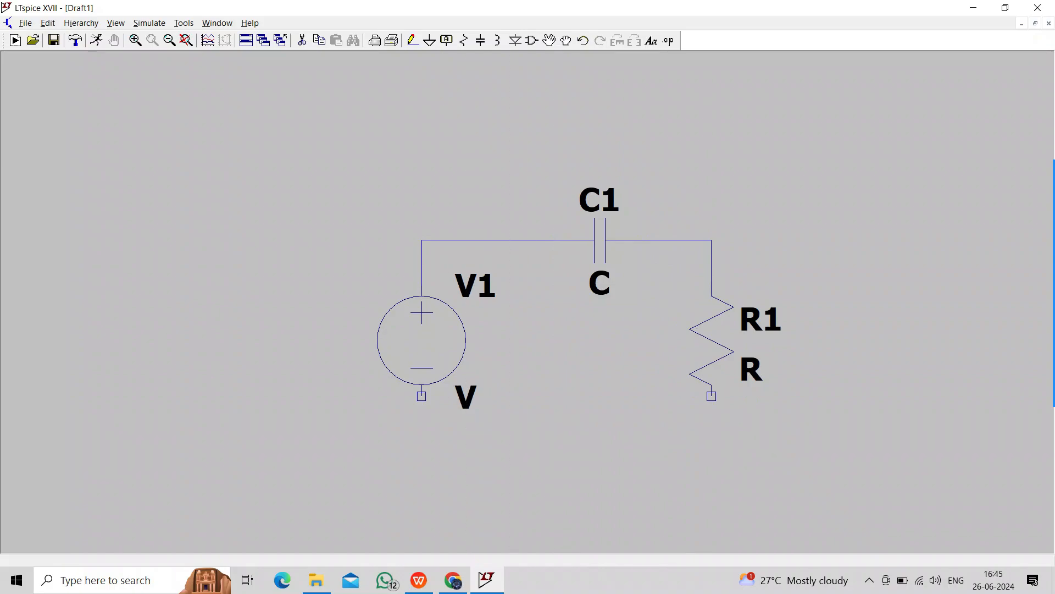
Wire V1's negative terminal to R1's lower terminal along the bottom of the circuit.
click(422, 396)
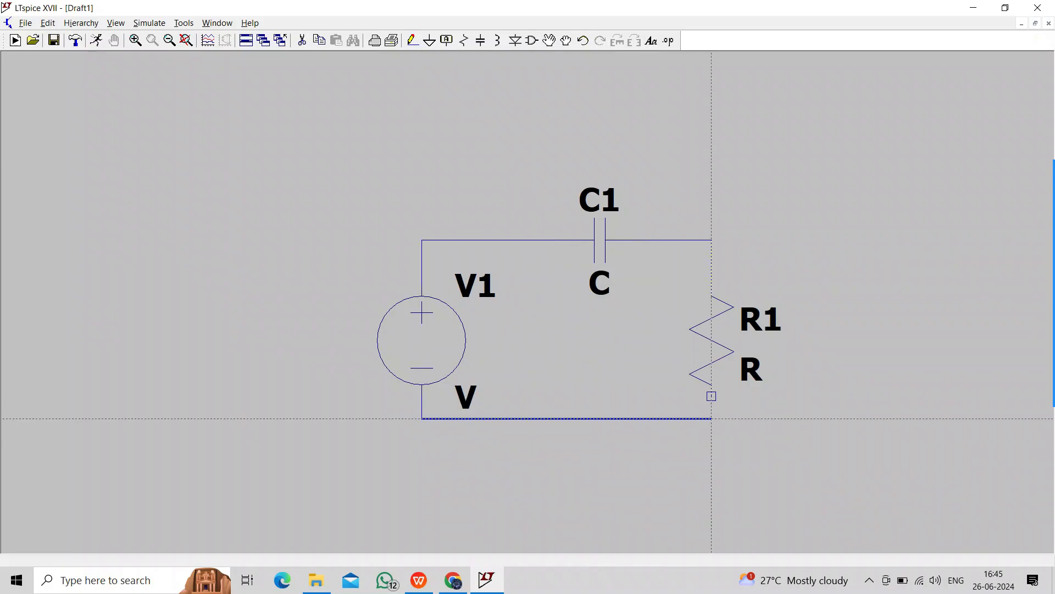
click(713, 397)
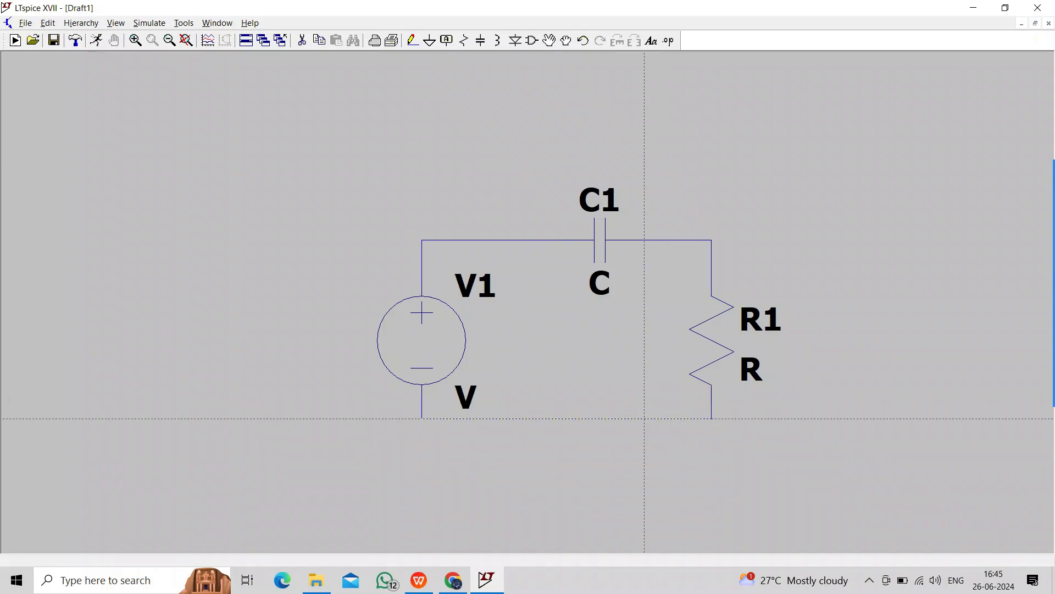
key(Escape)
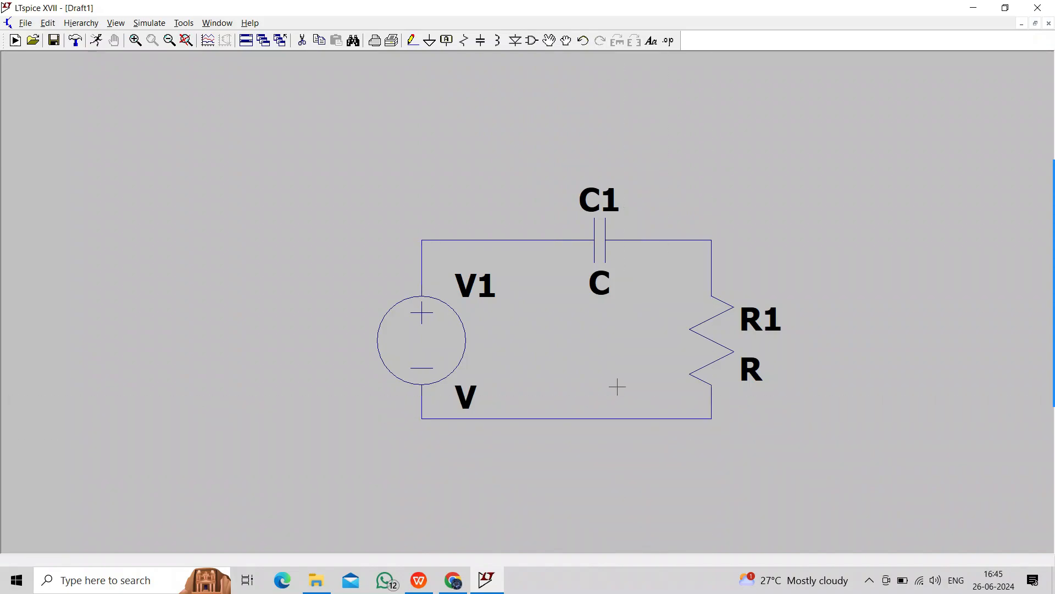
Place a ground symbol below the circuit and wire it up to the bottom wire between V1 and R1.
click(429, 42)
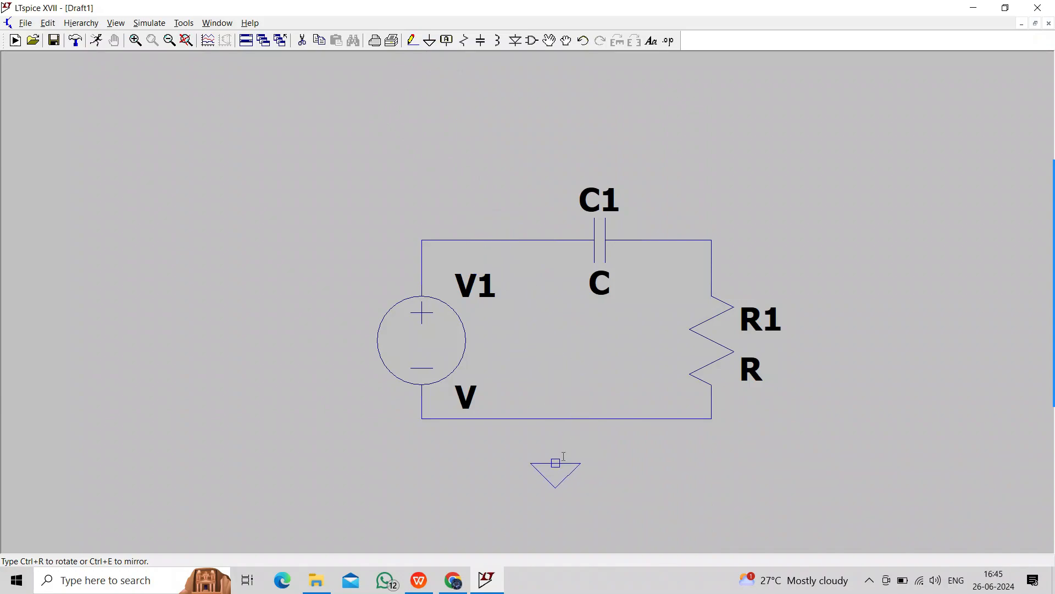
click(564, 457)
right_click(616, 456)
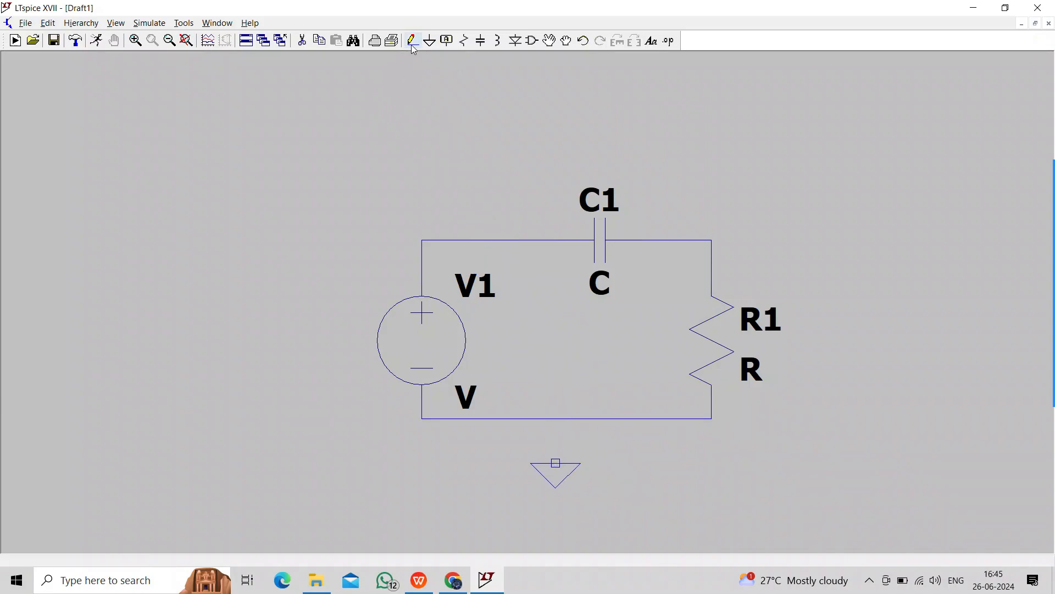
click(412, 40)
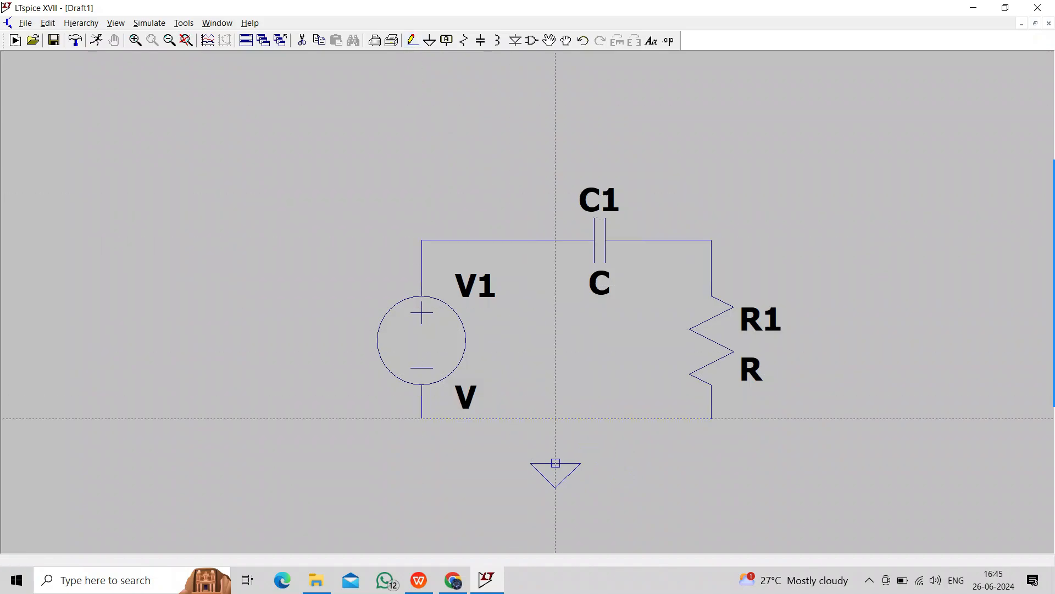
click(555, 463)
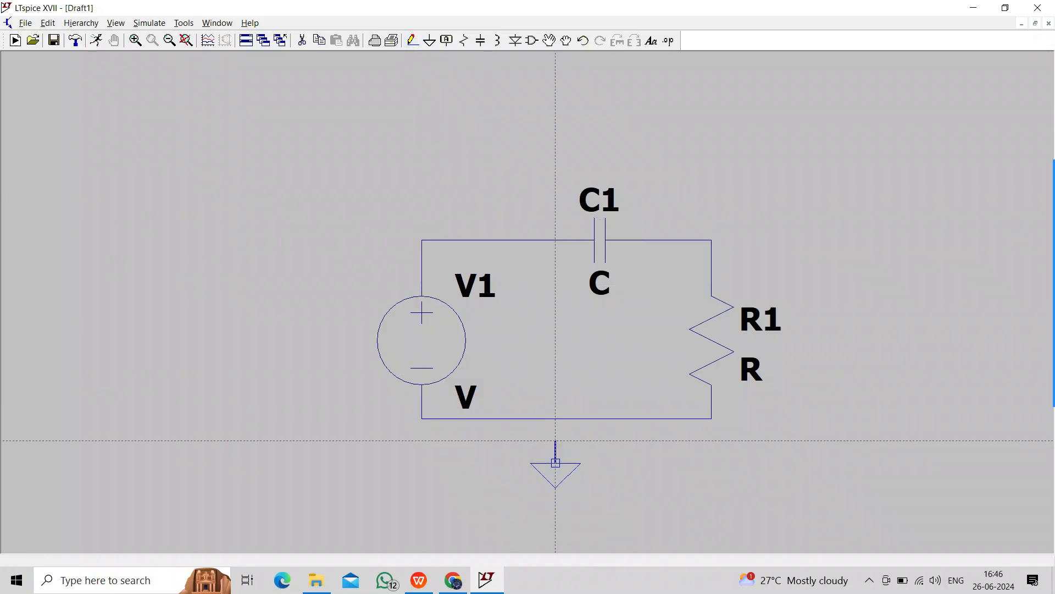
click(556, 418)
key(Escape)
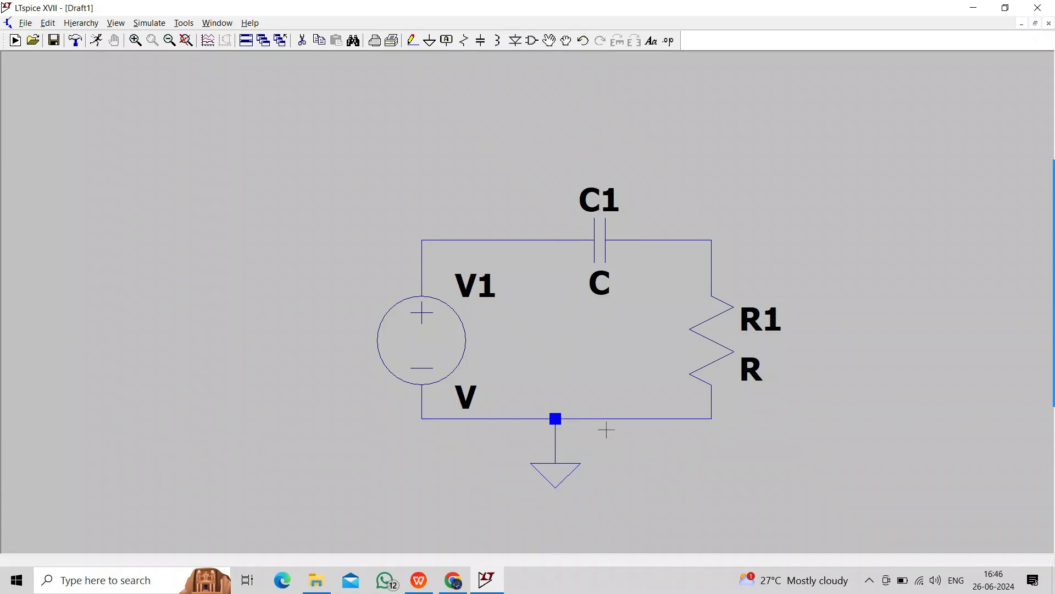
Add a net label named Out to the right of R1's top corner and wire it to the C1–R1 junction.
click(448, 48)
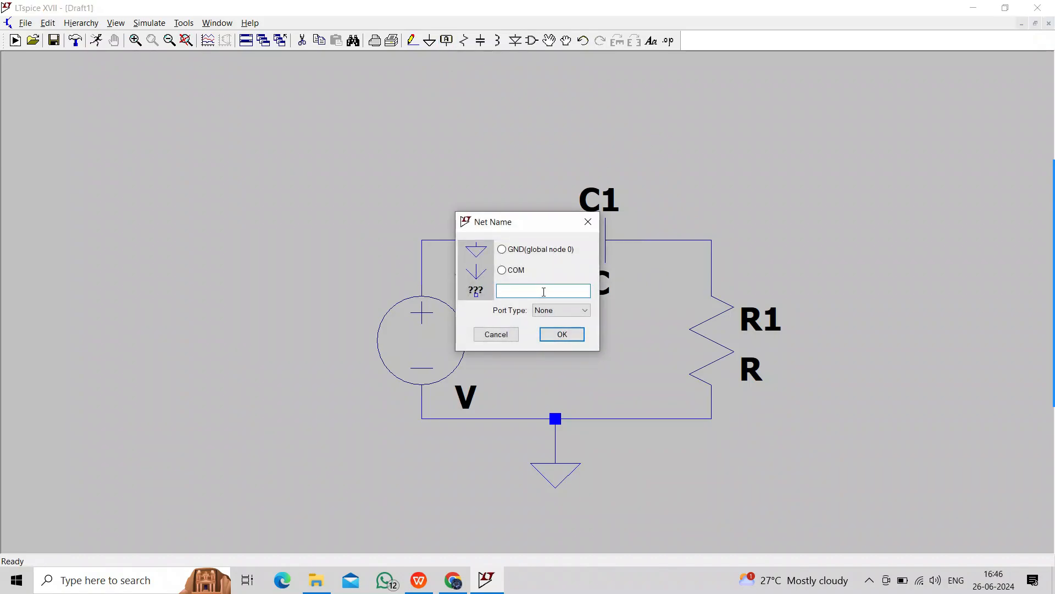
text(Out)
click(563, 334)
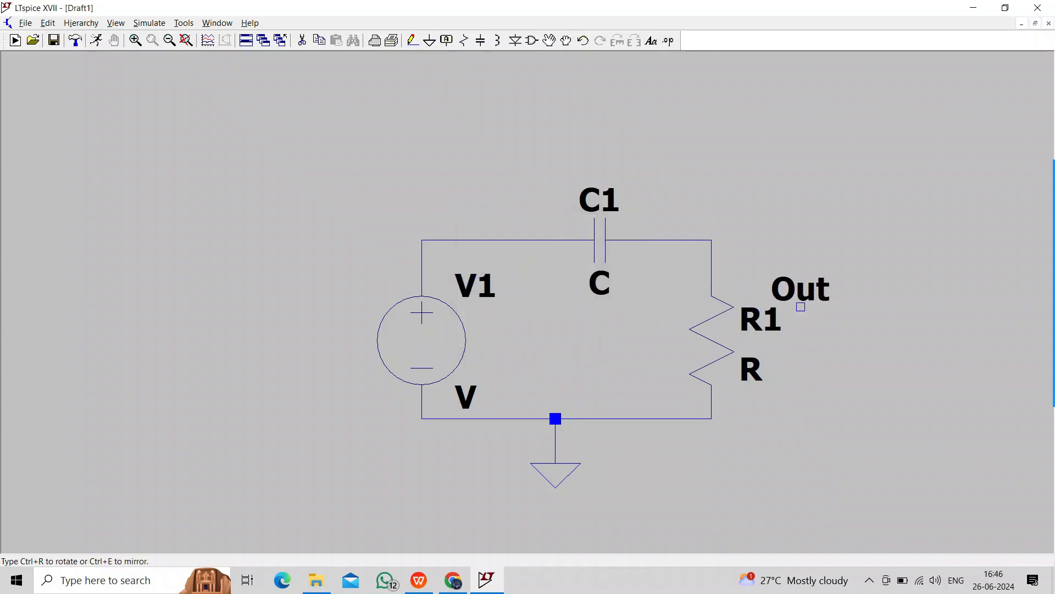
click(762, 239)
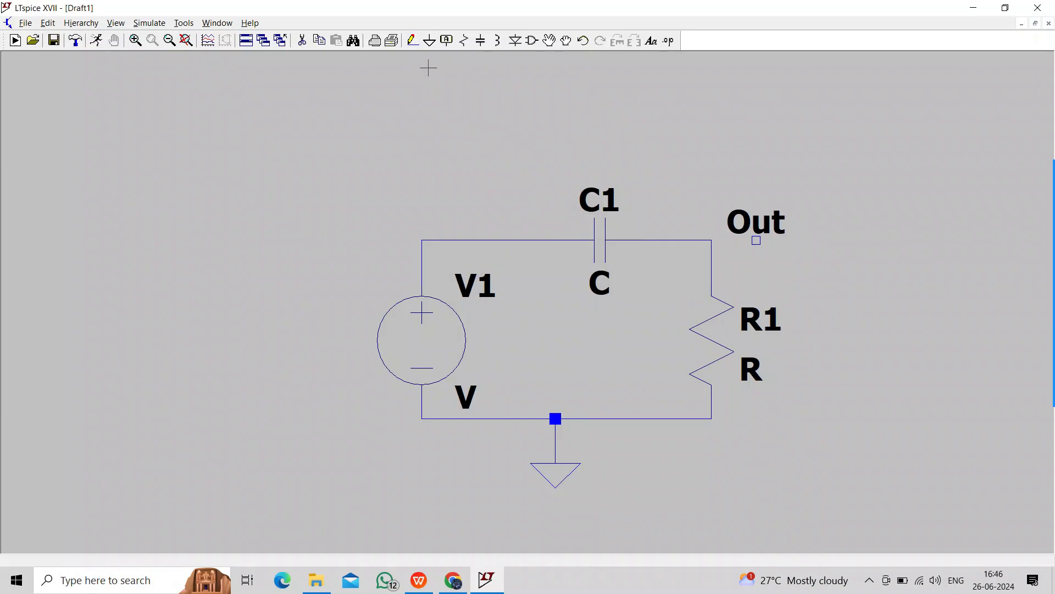
click(412, 40)
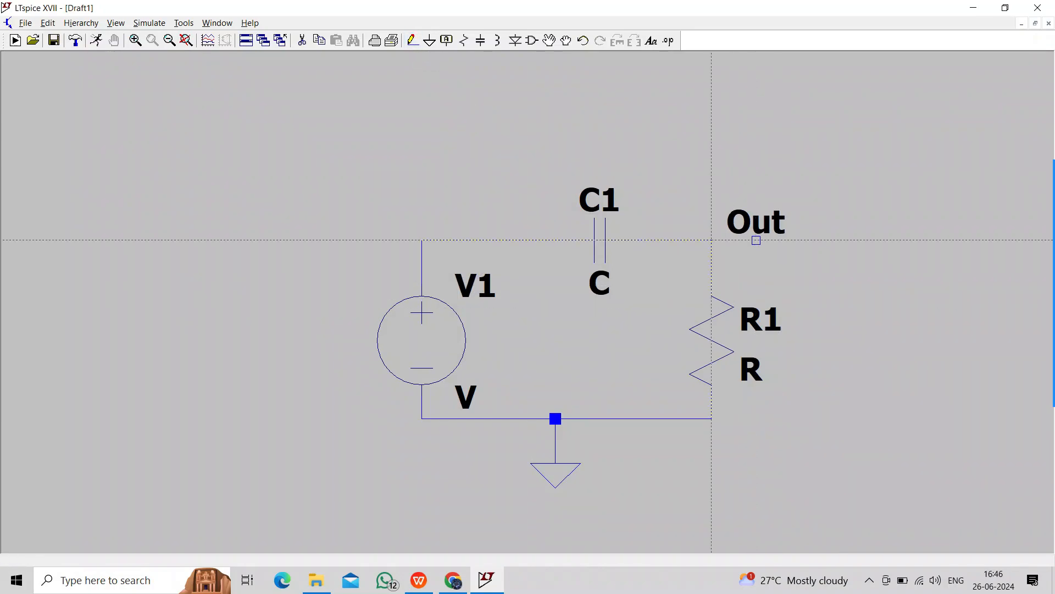
click(712, 240)
click(756, 241)
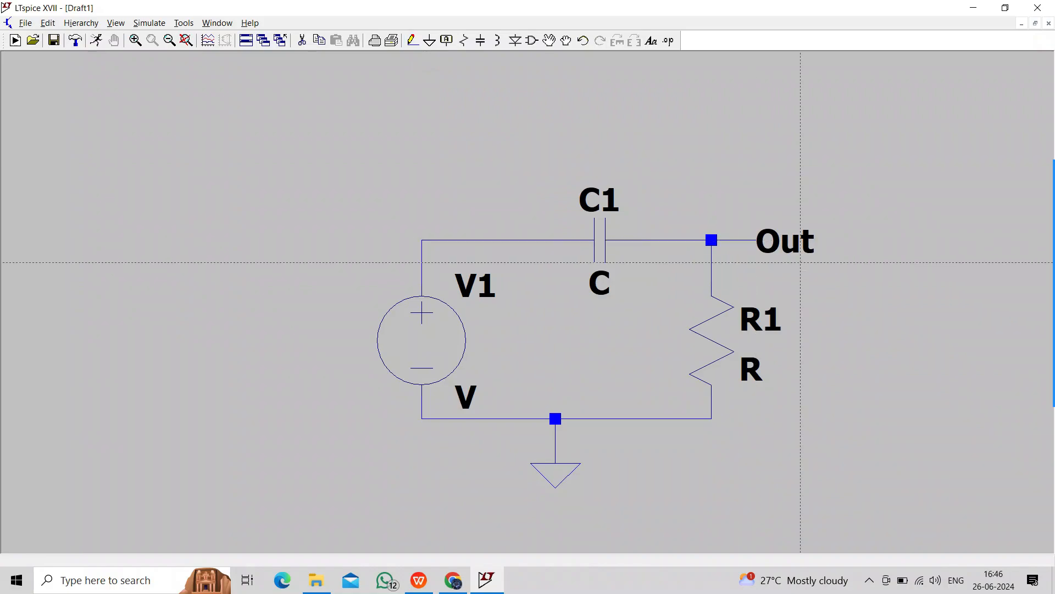
key(Escape)
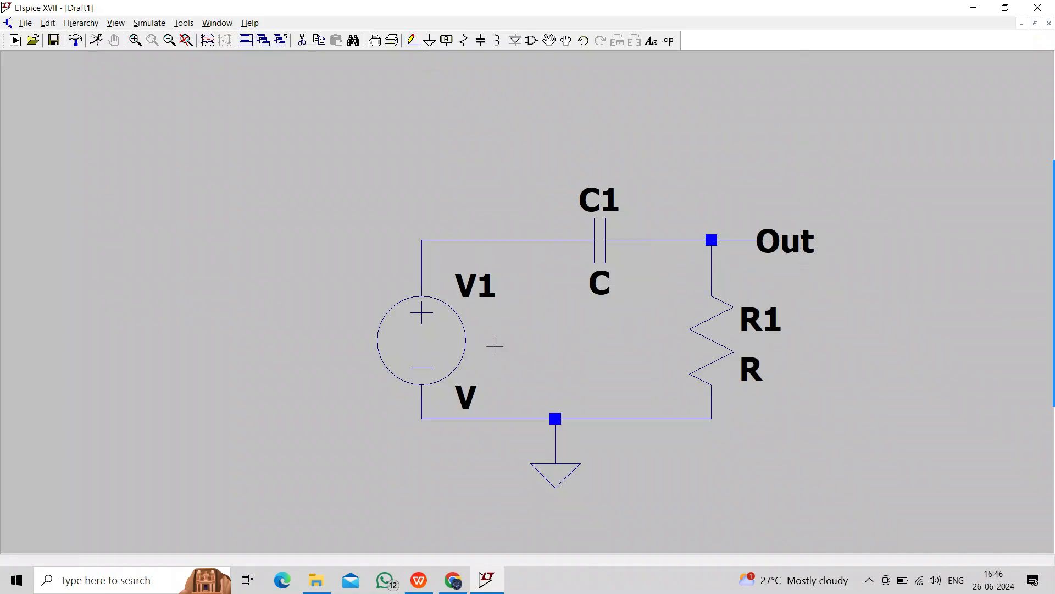
Set the value of voltage source V1 to AC 1.
right_click(462, 393)
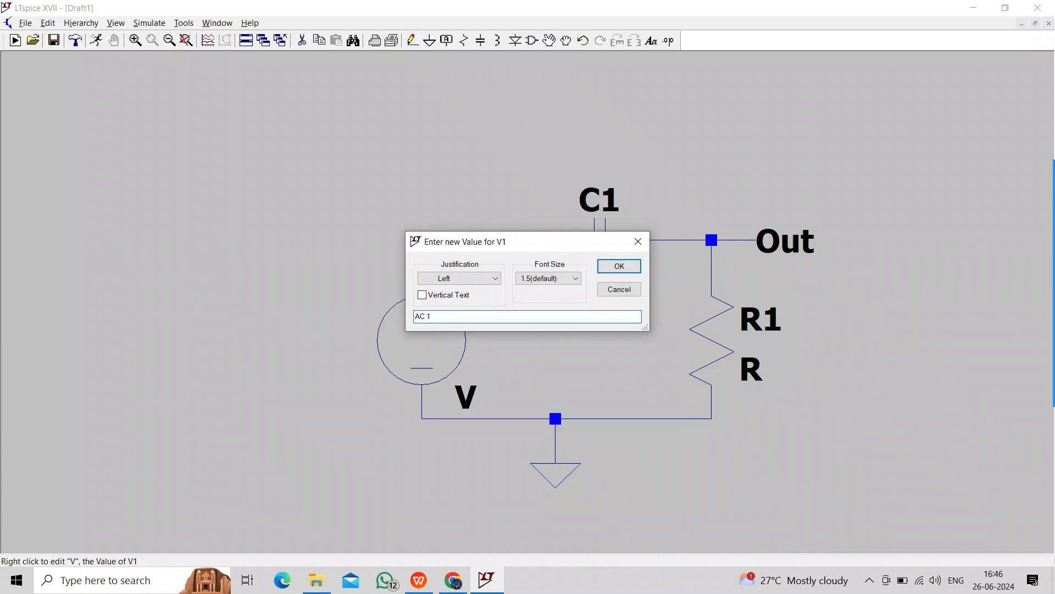
click(622, 267)
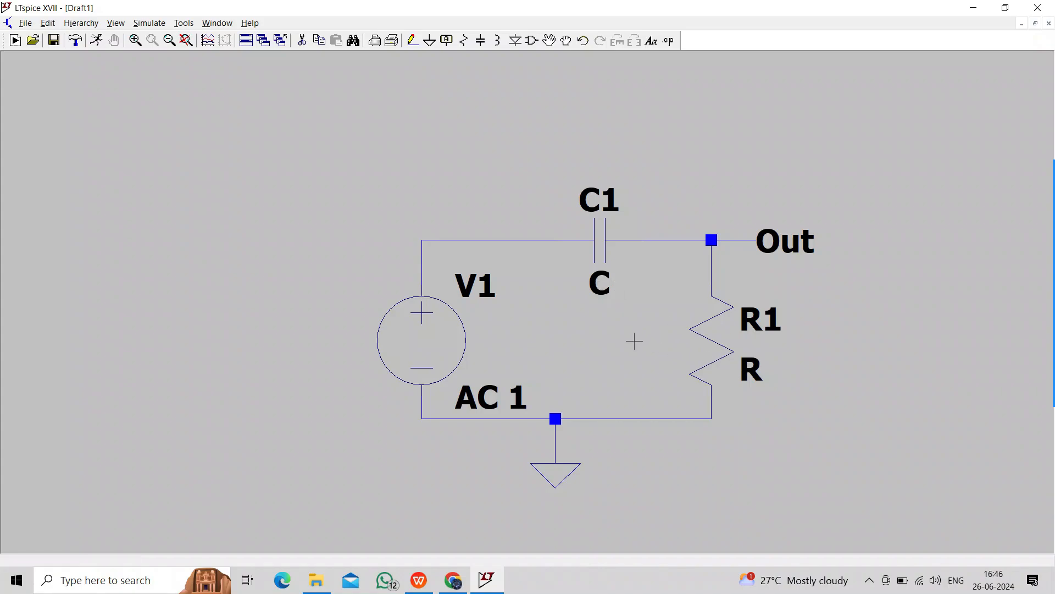
Switch to DIGITAL ELECTRONICS.docx in WPS Writer and review the Simulation: 1 heading and its problem statement giving R and C.
click(419, 580)
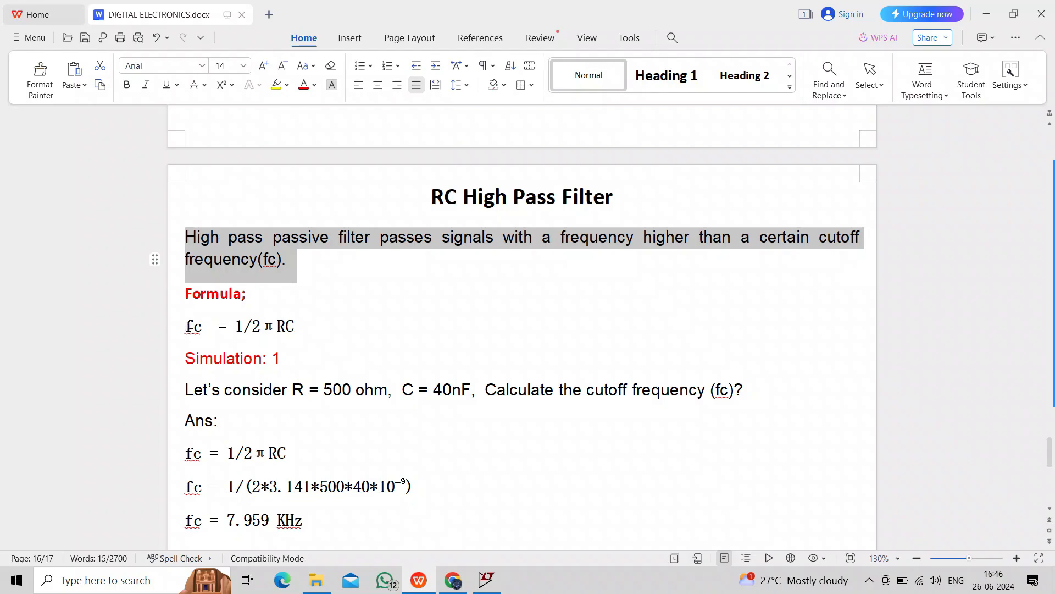
drag(188, 356, 297, 358)
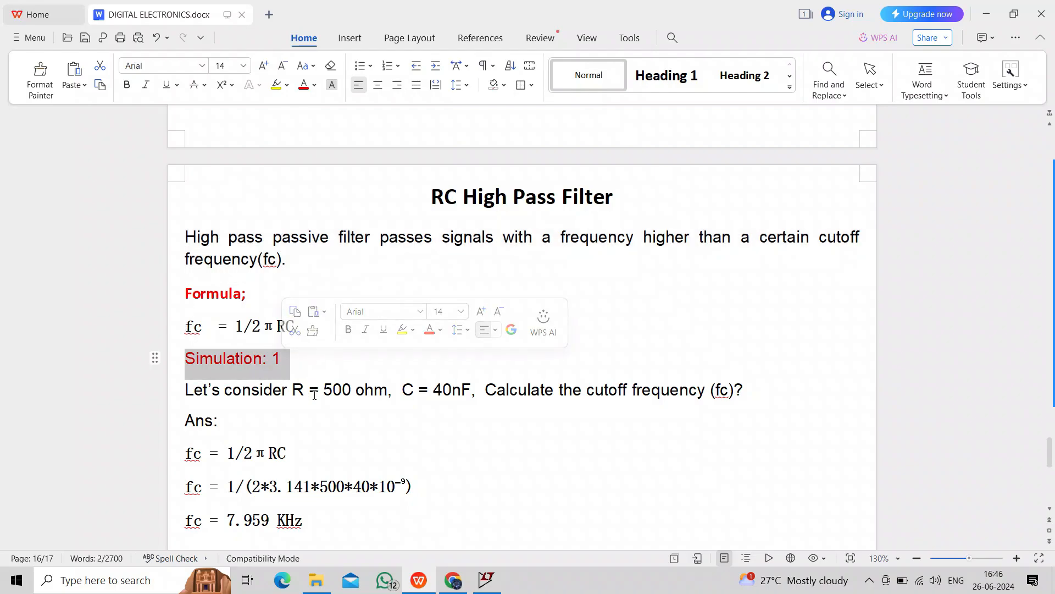
drag(187, 390, 777, 383)
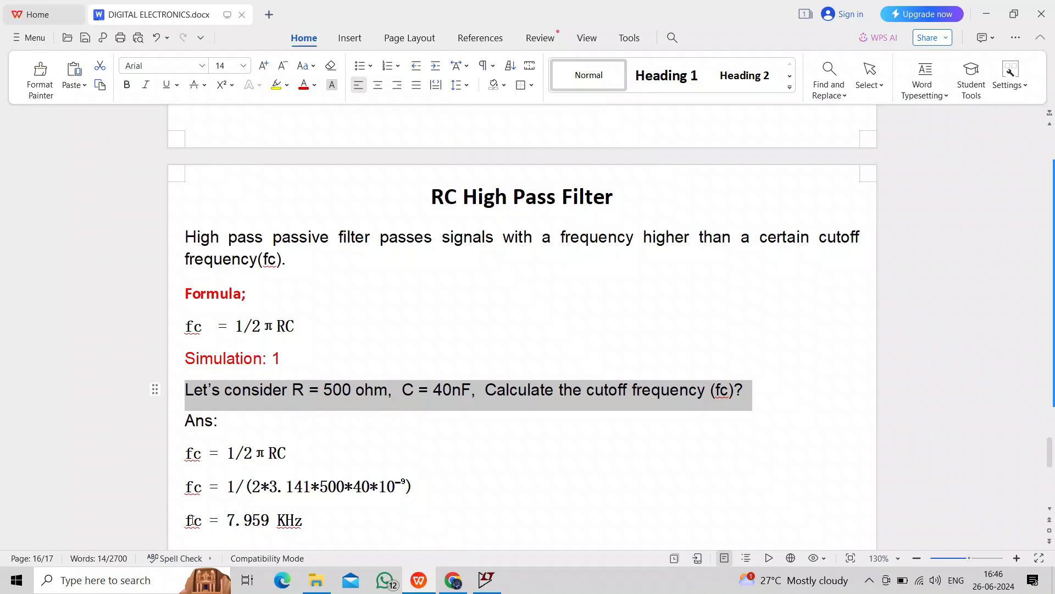
Switch to LTspice and set C1 to 40n and R1 to 500, matching the values given for Simulation: 1.
drag(186, 520, 282, 532)
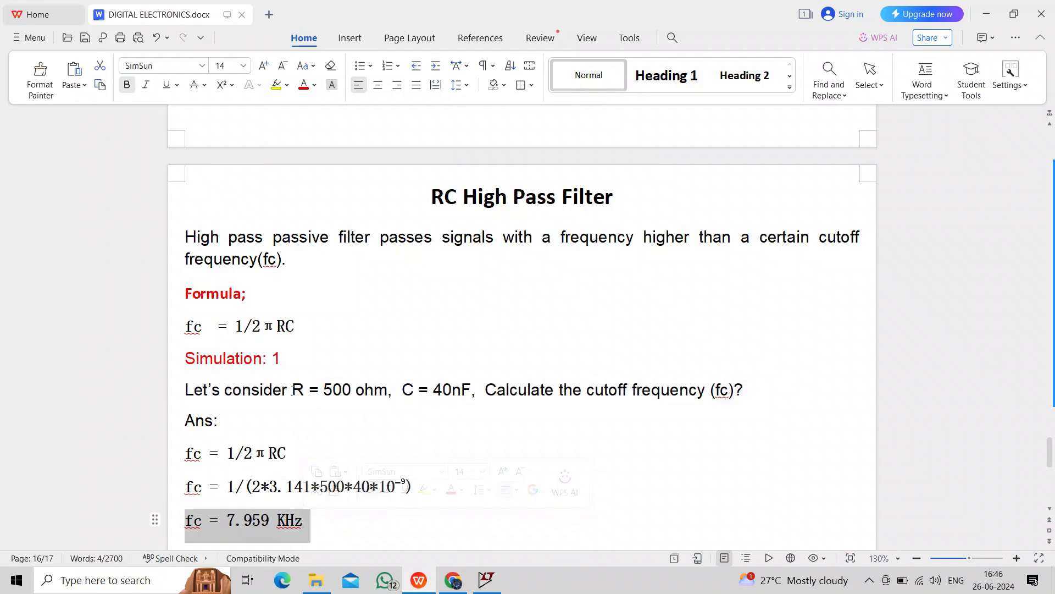
drag(292, 391, 474, 392)
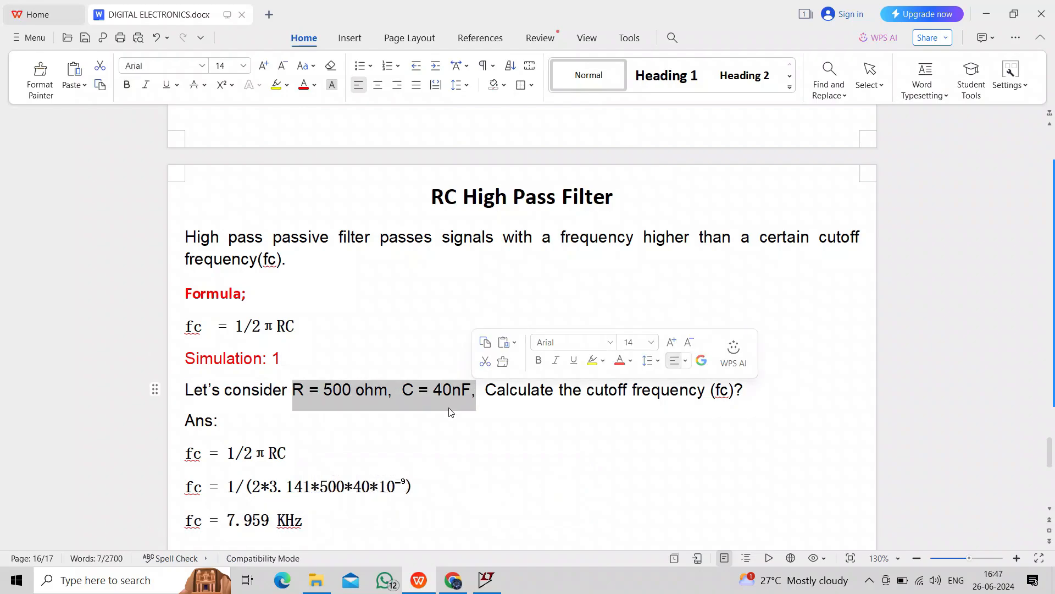
click(483, 576)
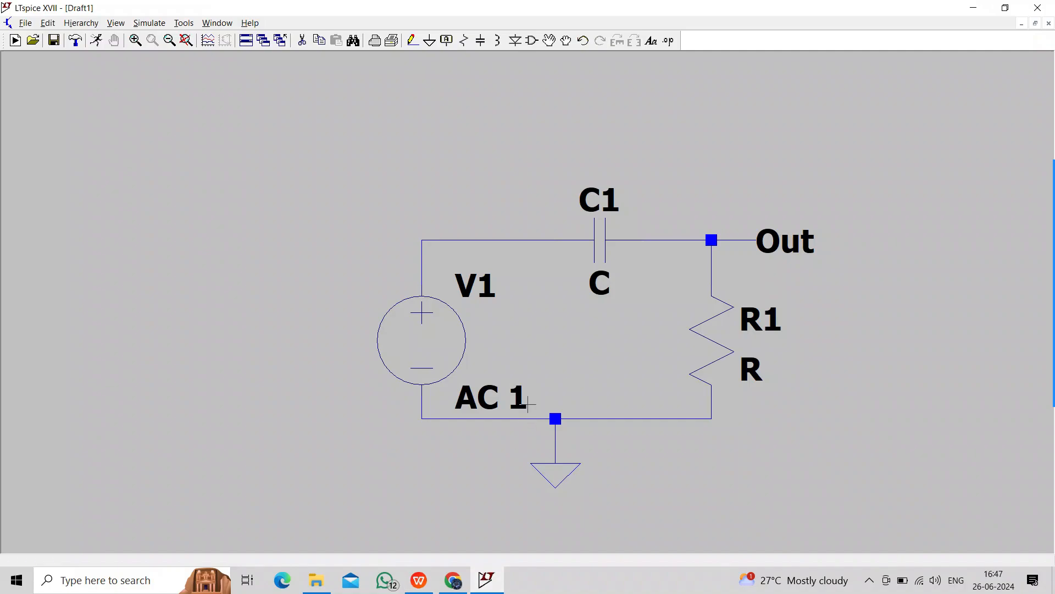
right_click(601, 283)
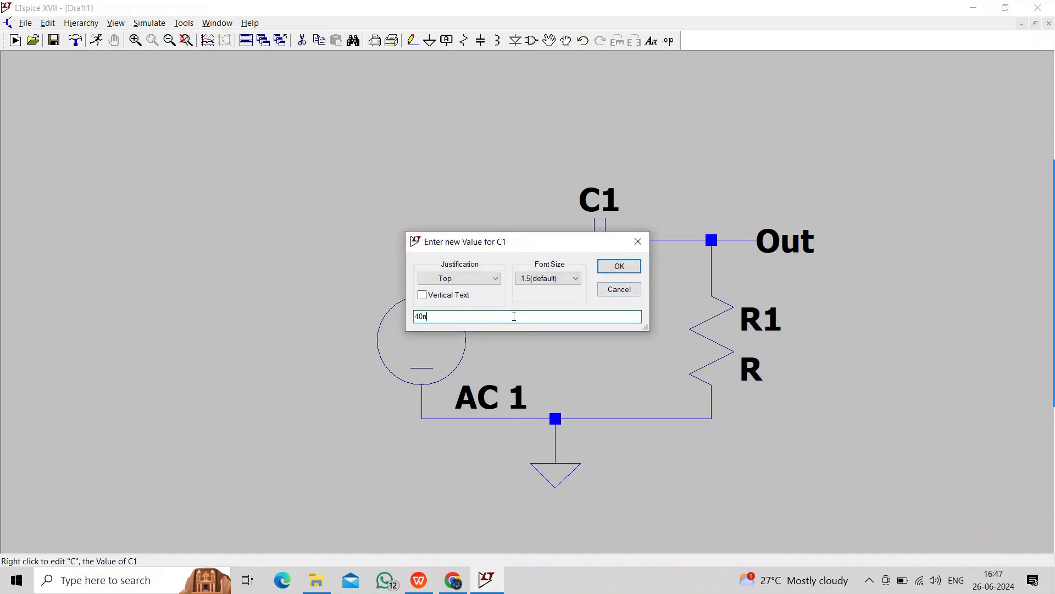
click(619, 266)
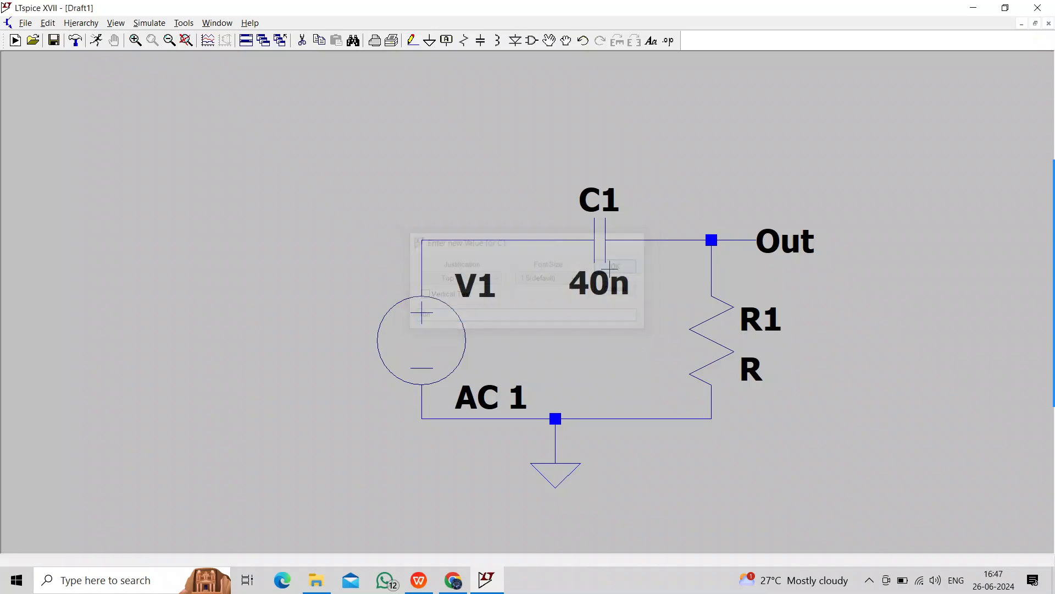
right_click(721, 370)
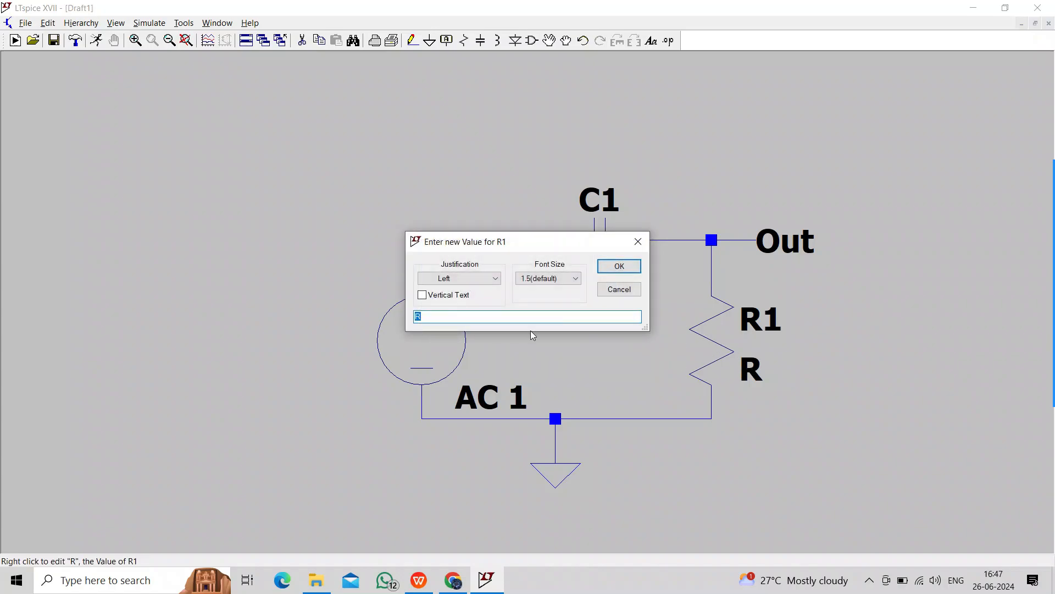
text(500)
click(619, 266)
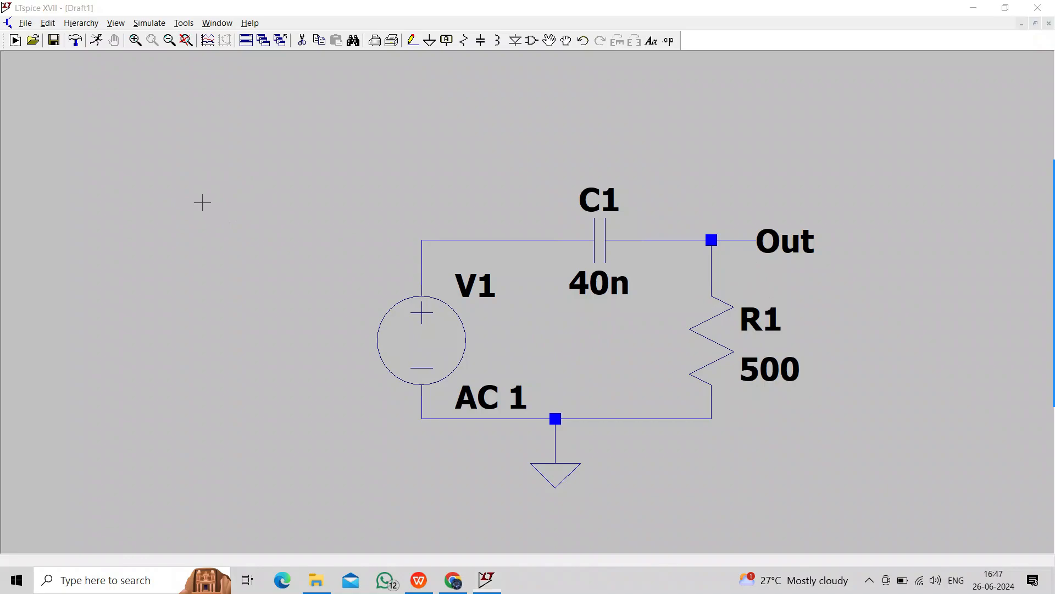
Run an AC analysis with a Decade sweep, 20 points per decade, start frequency 1 and stop frequency 1000k.
click(97, 42)
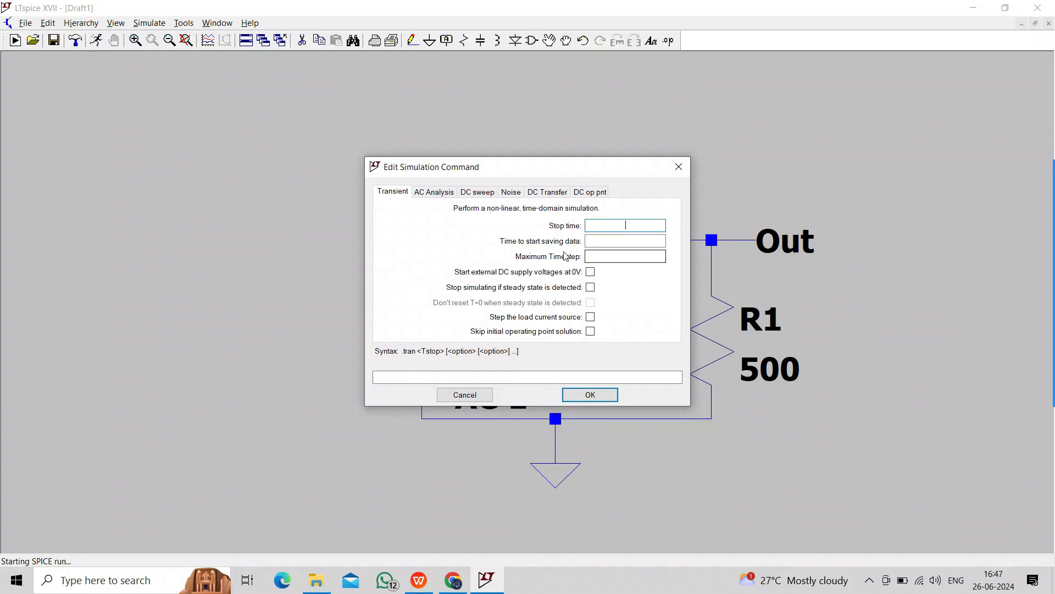
click(429, 194)
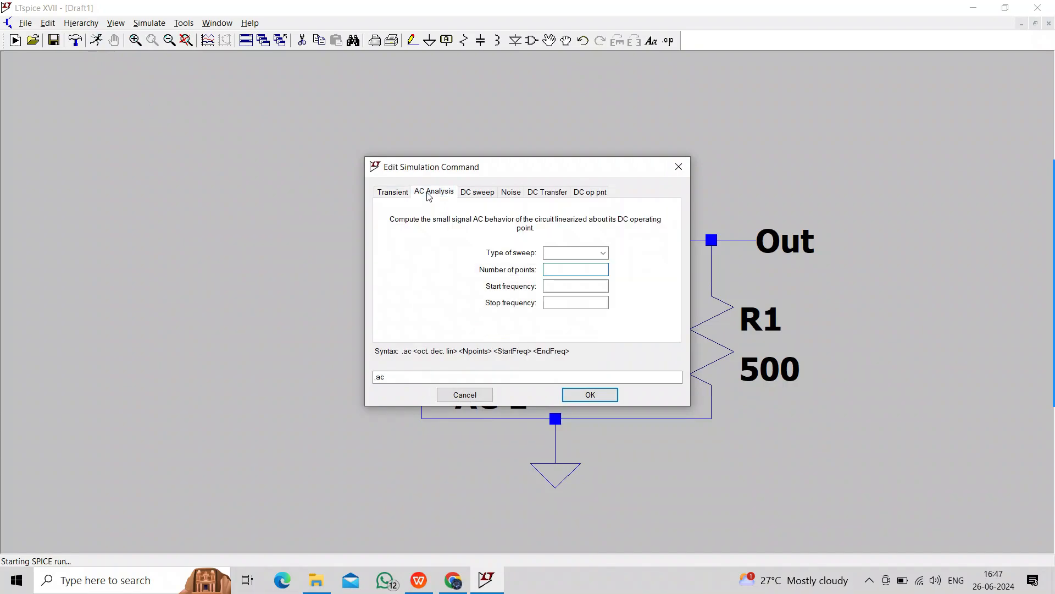
click(603, 253)
click(587, 275)
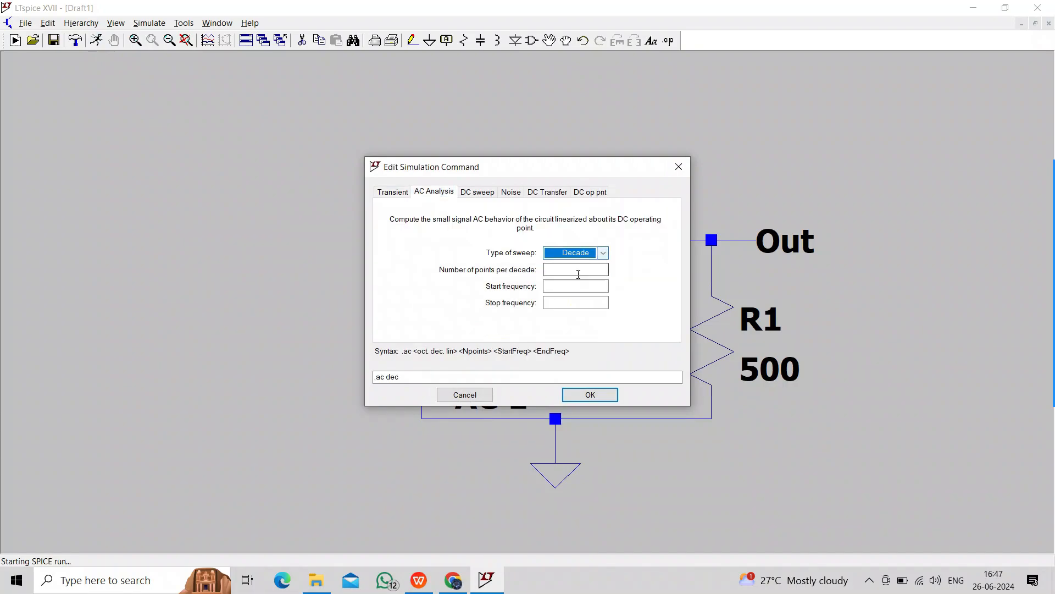
click(566, 270)
text(20)
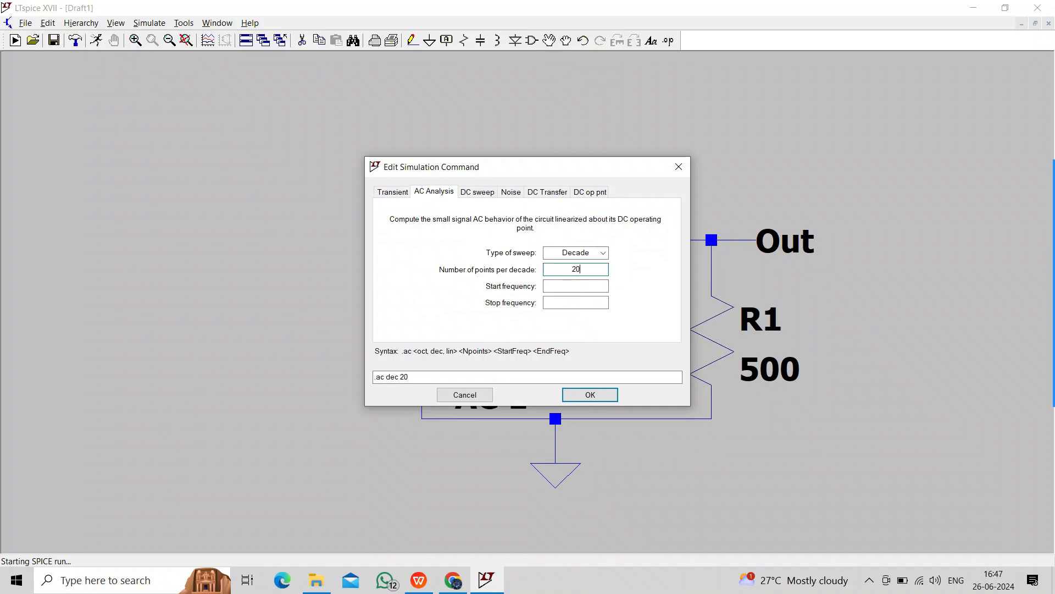
click(569, 286)
text(1)
click(575, 304)
text(1000k)
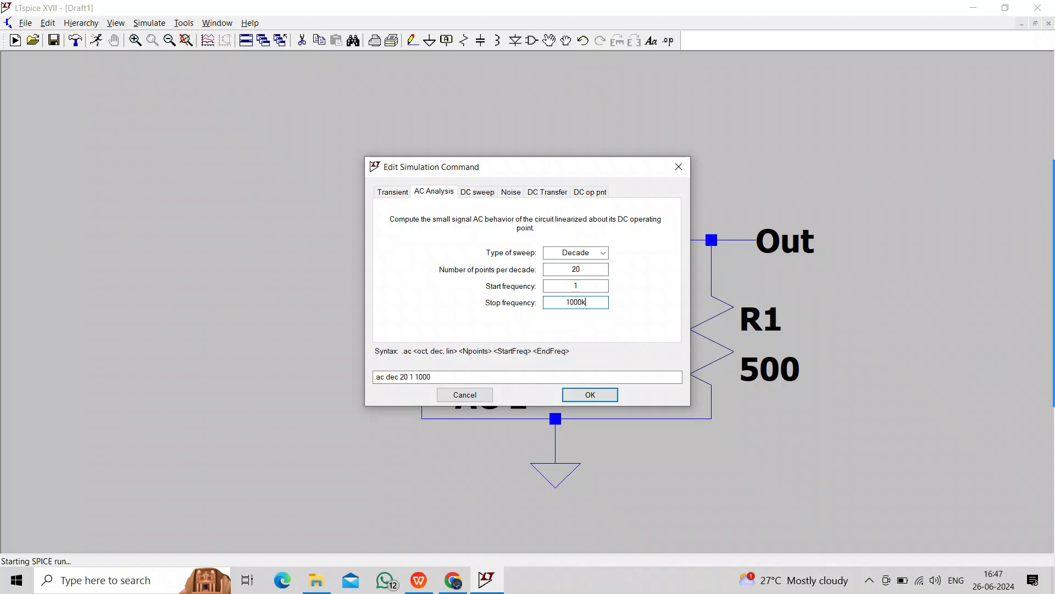
click(588, 394)
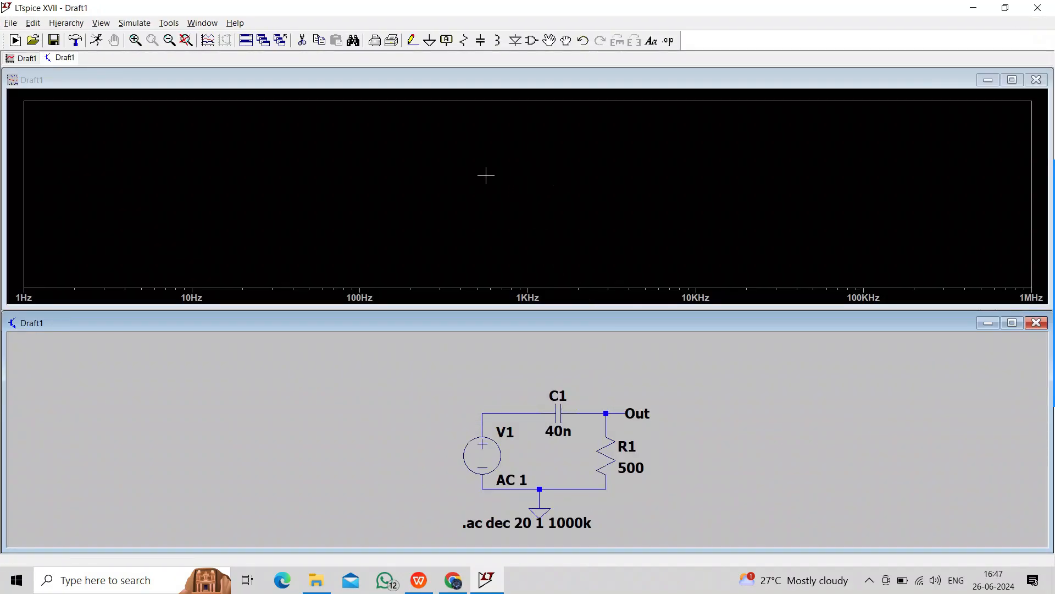
Add the V(out) trace to the empty waveform plot.
right_click(558, 172)
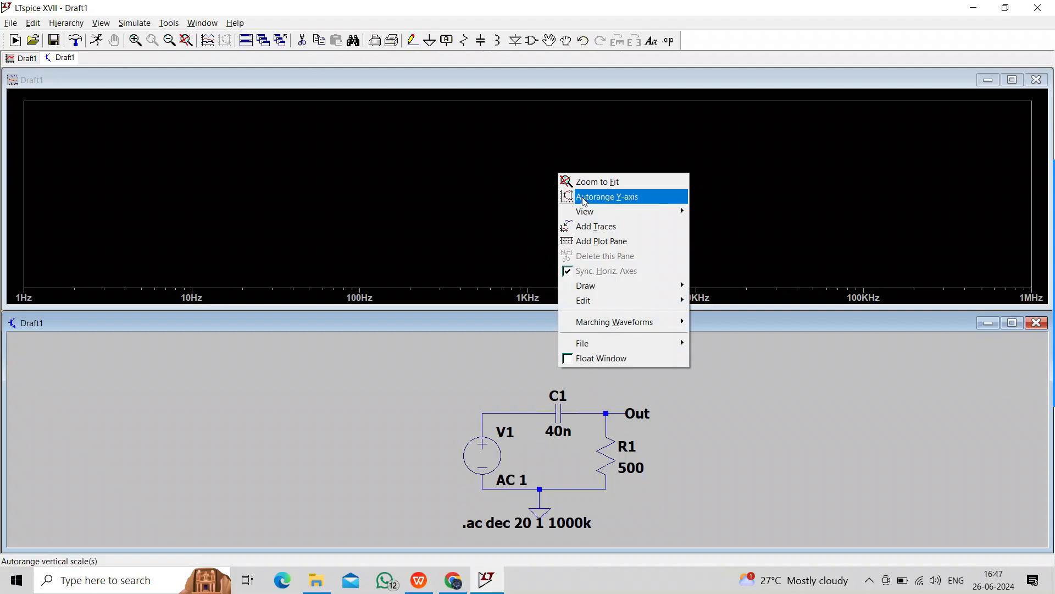
click(597, 227)
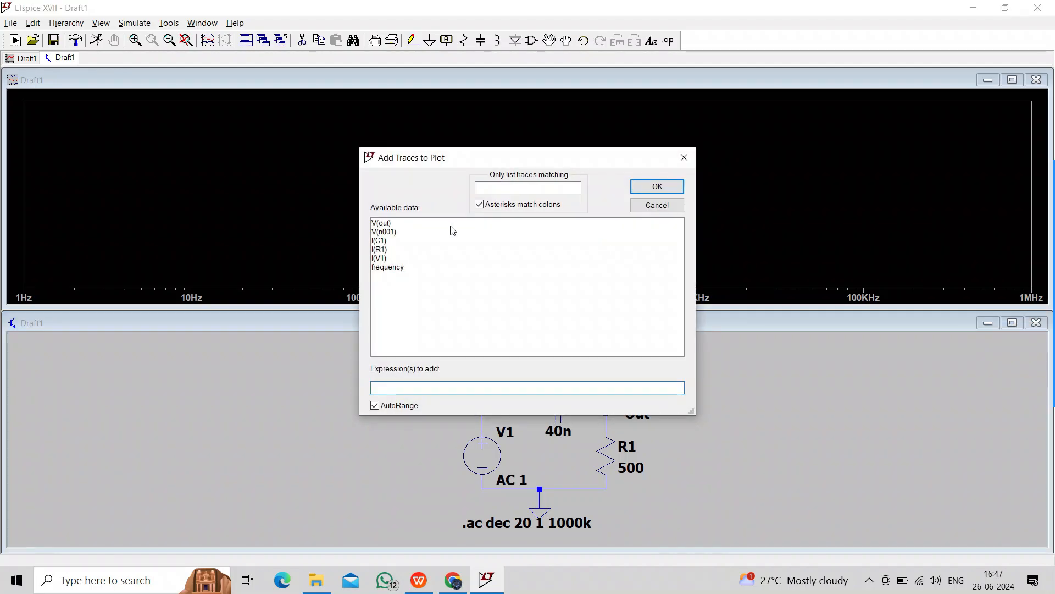
click(388, 225)
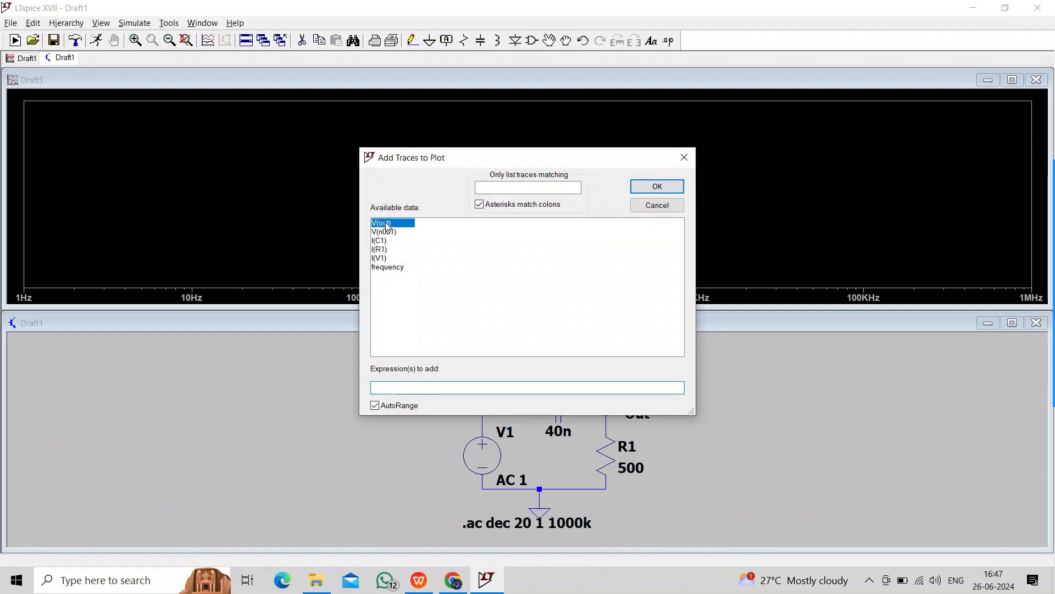
click(636, 188)
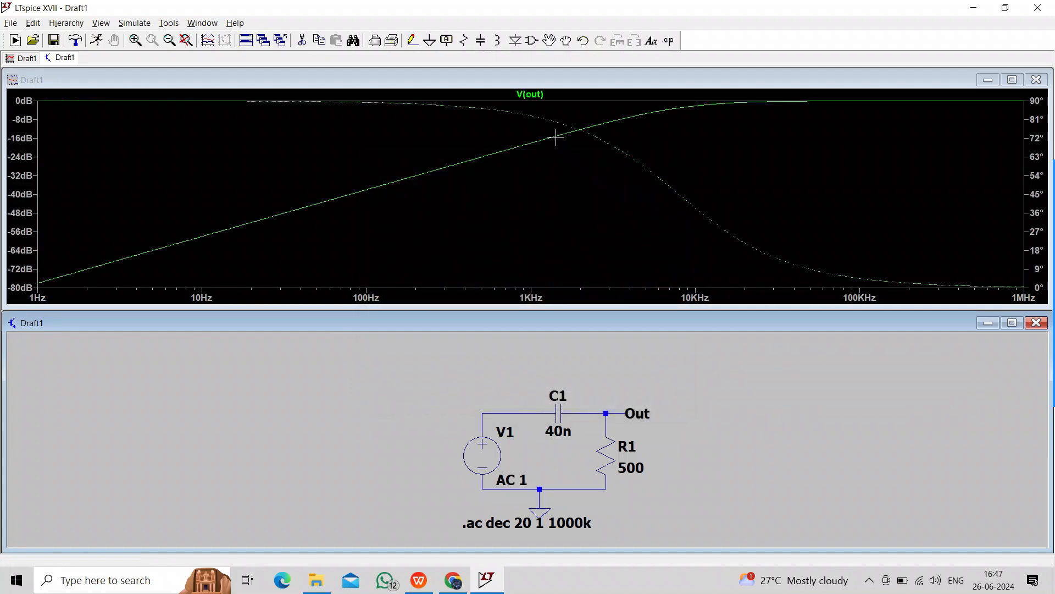
Attach the 1st cursor to the V(out) trace and move it to a magnitude of about -3 dB.
right_click(538, 98)
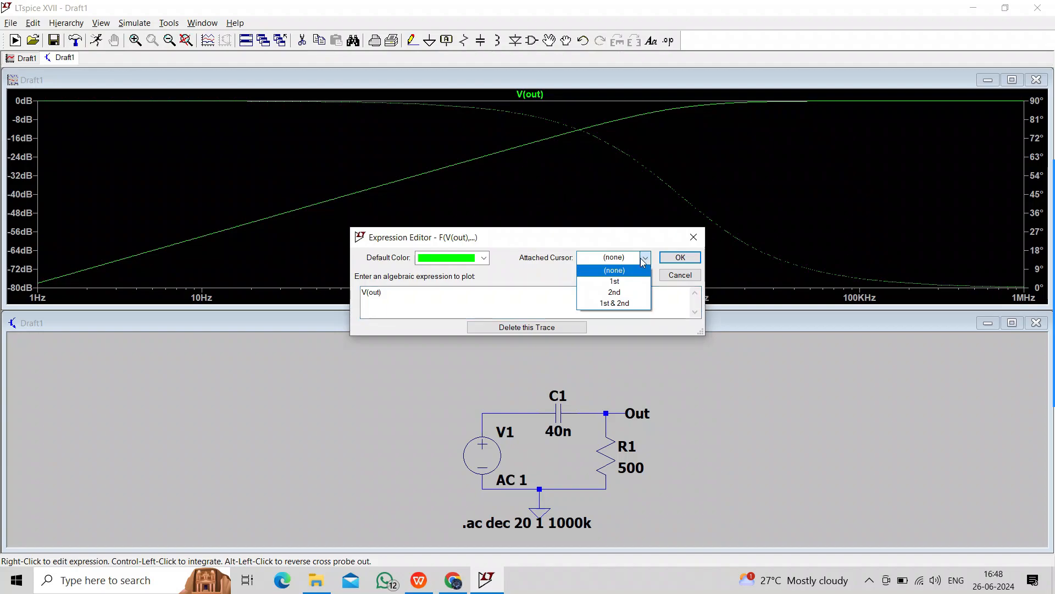
click(626, 281)
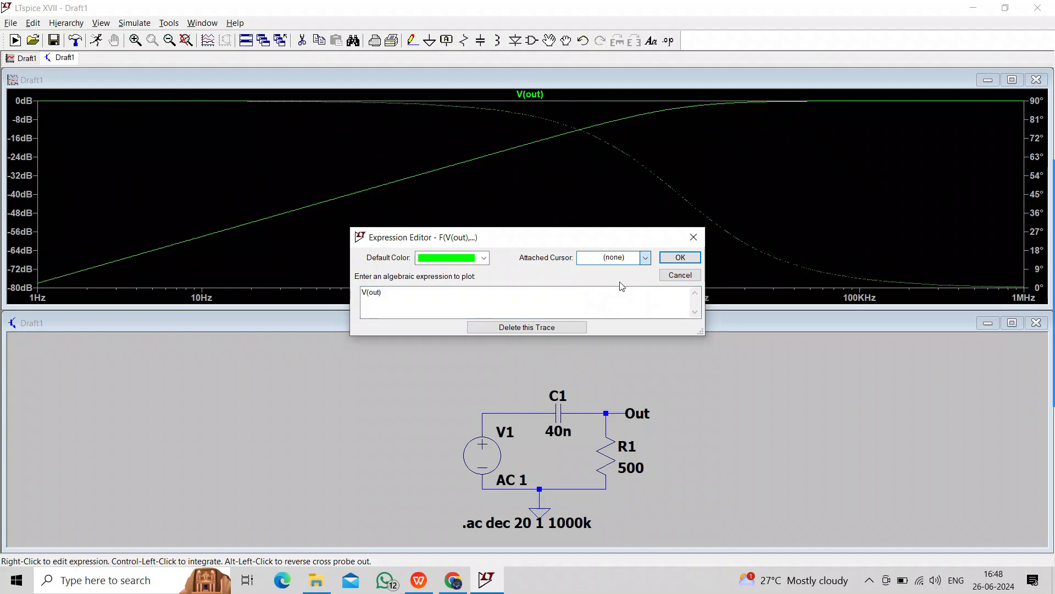
click(680, 262)
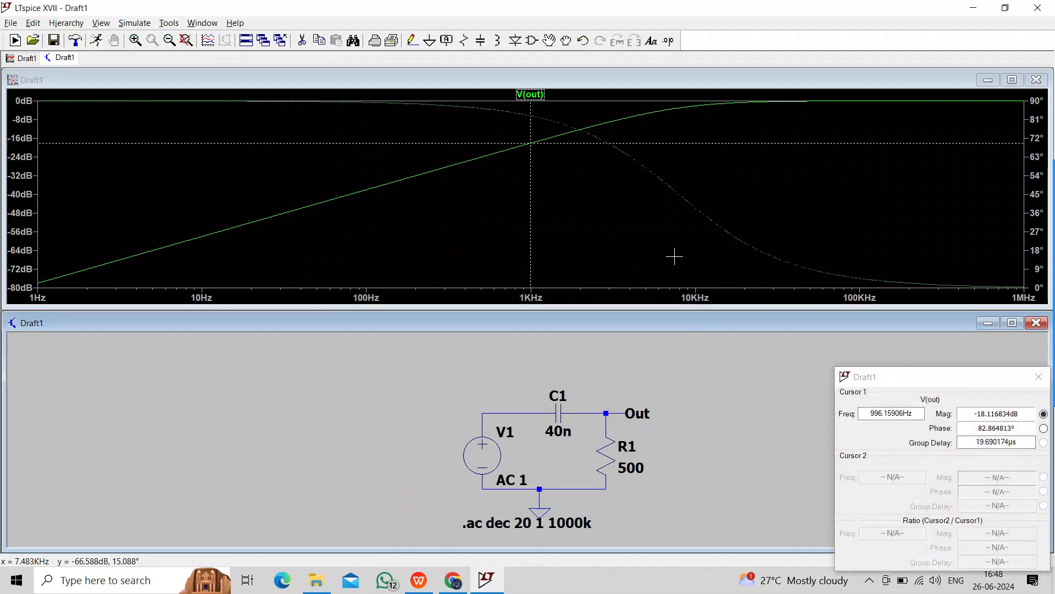
click(893, 377)
drag(893, 377, 830, 359)
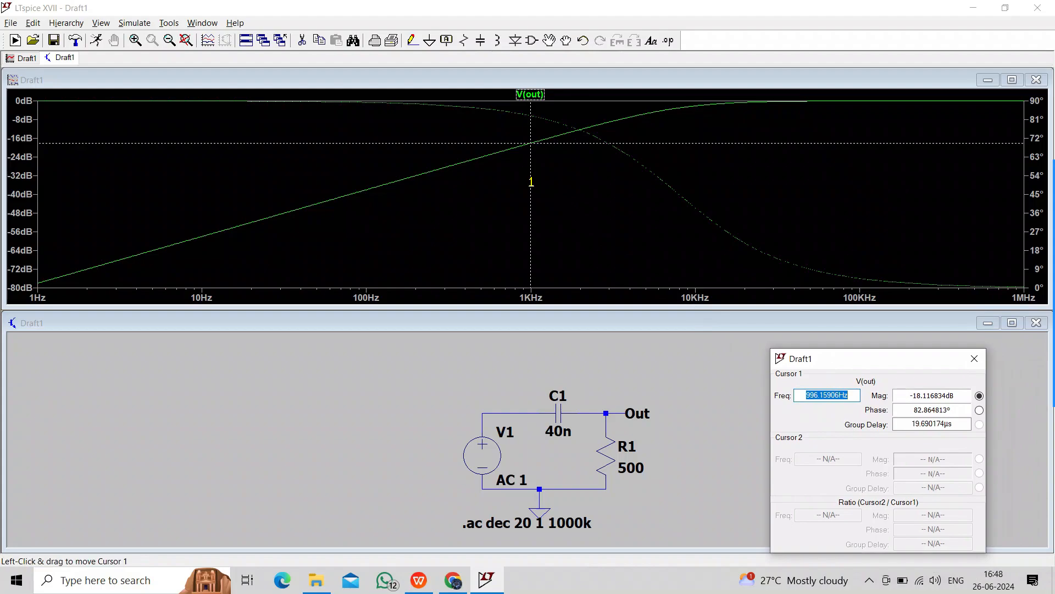
drag(531, 182, 679, 179)
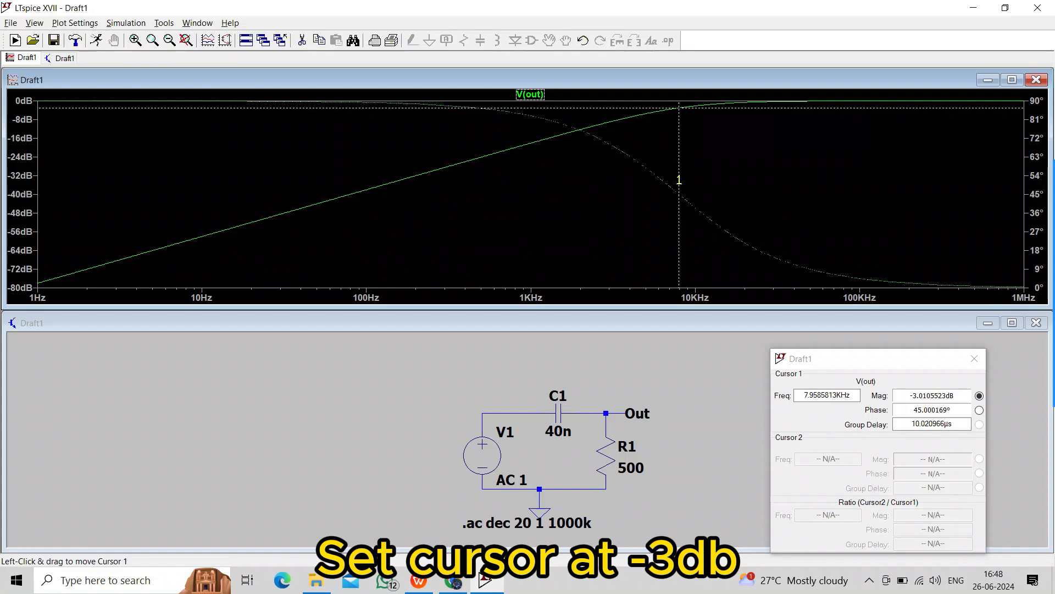
Check the cursor's magnitude and frequency, and compare them with the calculated fc in DIGITAL ELECTRONICS.docx in WPS Writer.
click(907, 395)
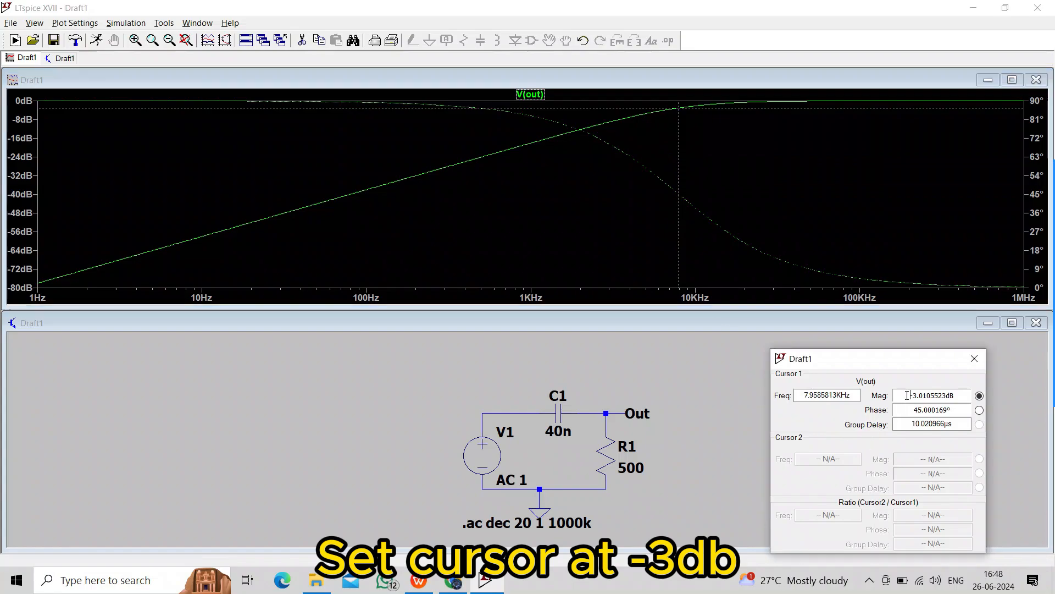
drag(907, 395, 939, 393)
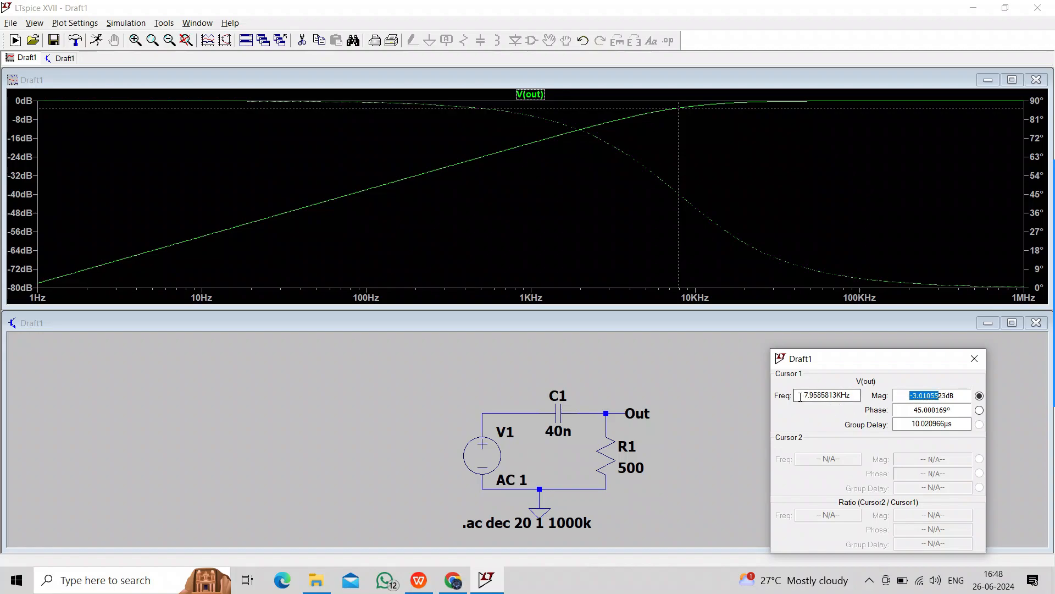
drag(800, 395, 842, 395)
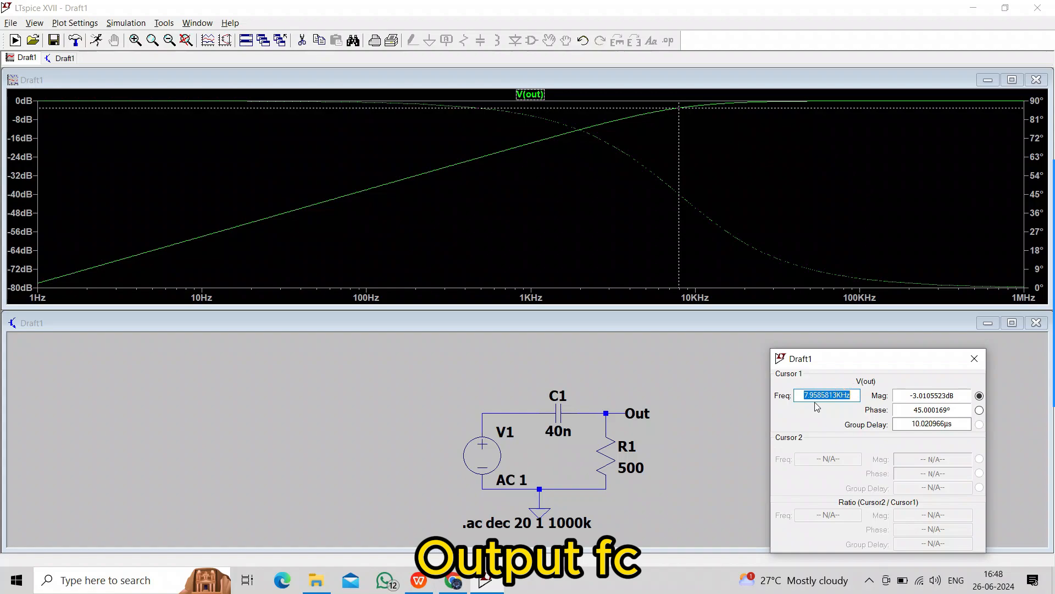
click(421, 583)
drag(224, 519, 303, 523)
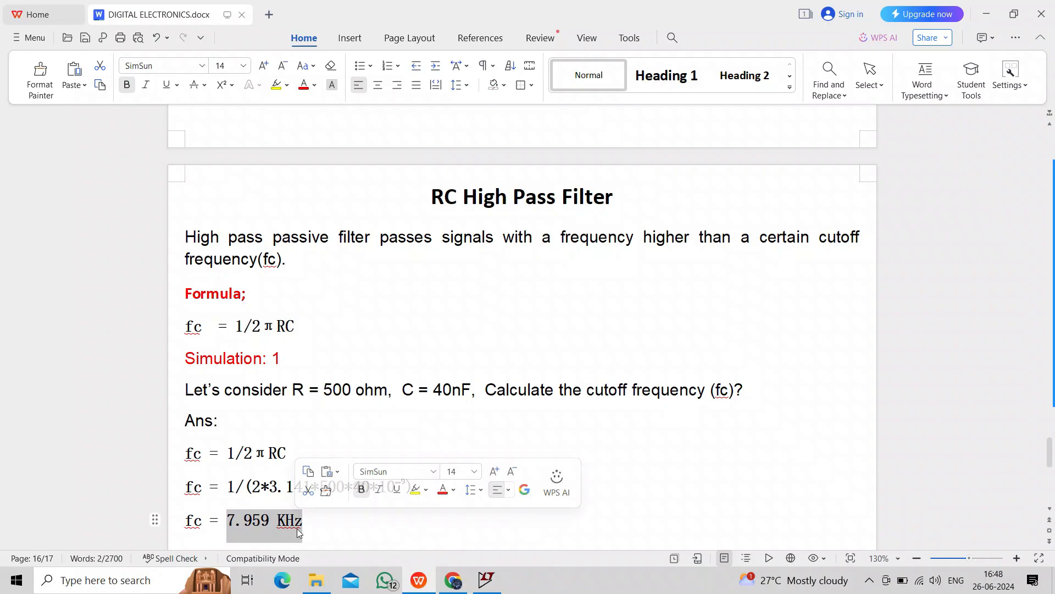
Return to LTspice, close the cursor readout and the waveform plot, and maximize the Draft1 schematic.
click(486, 580)
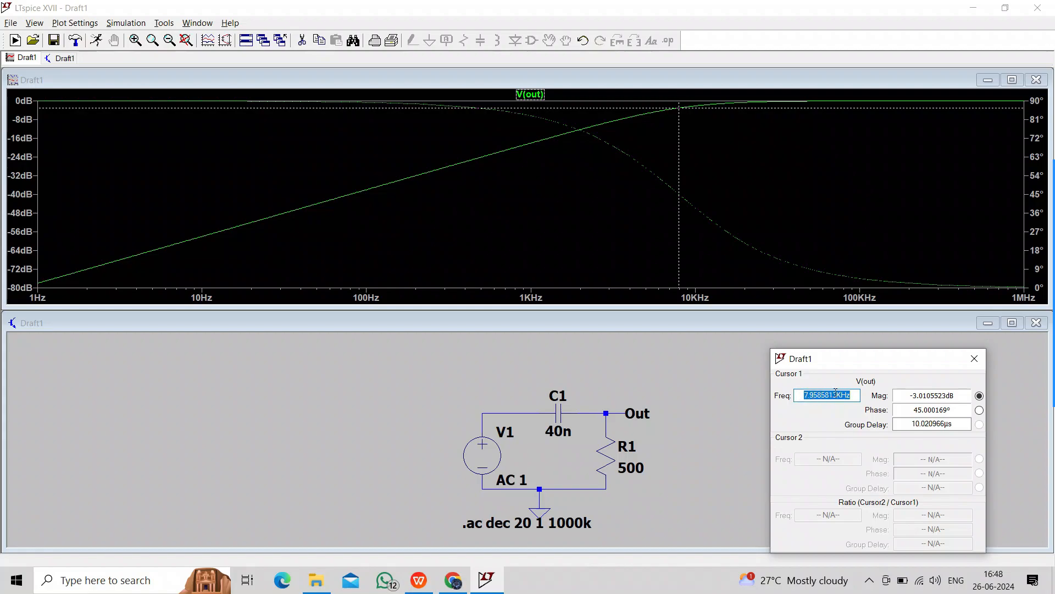
click(974, 358)
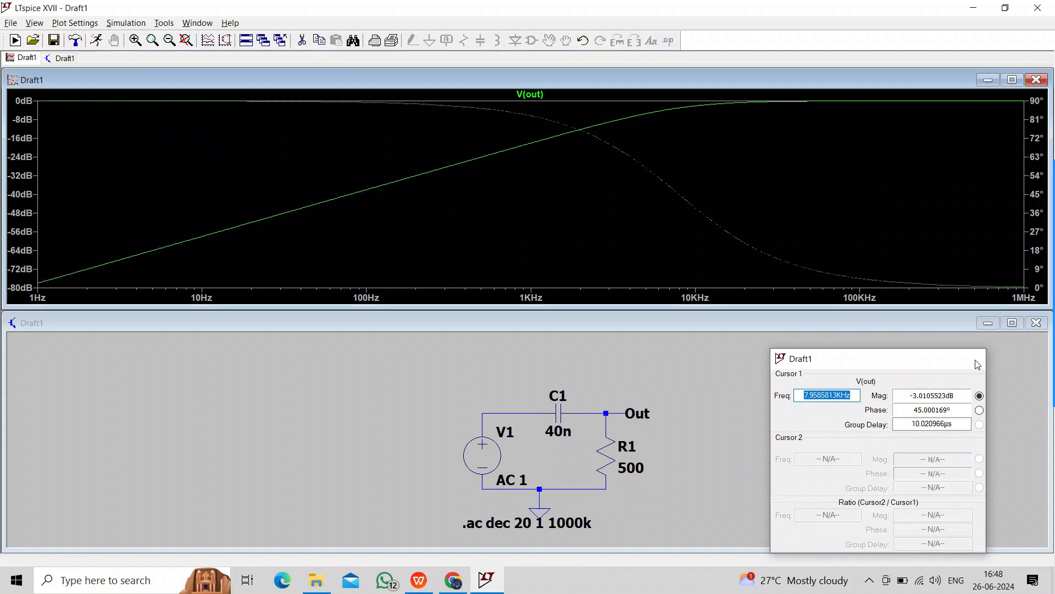
click(1036, 80)
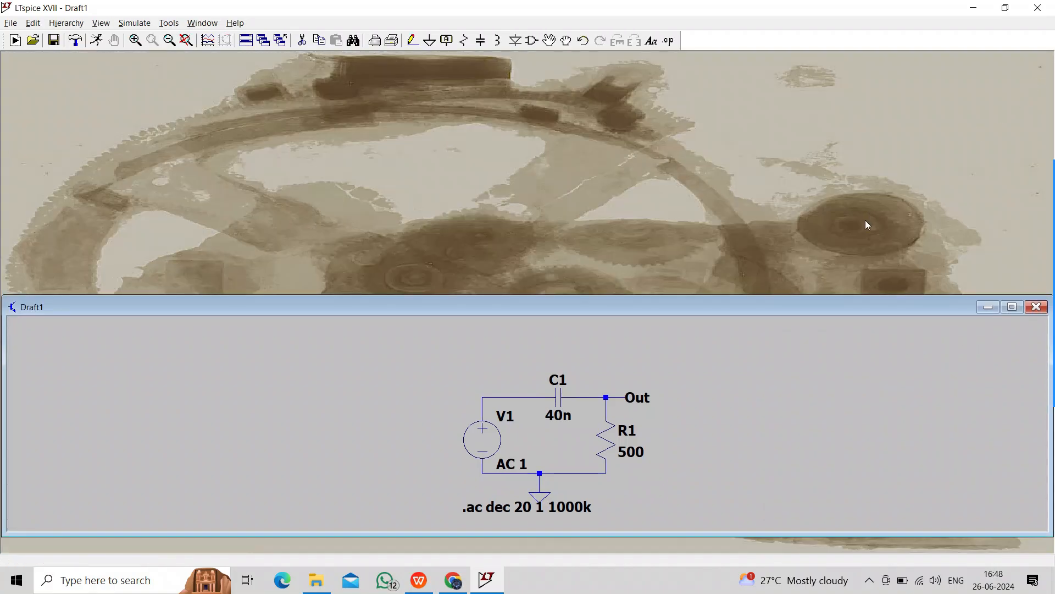
click(1012, 306)
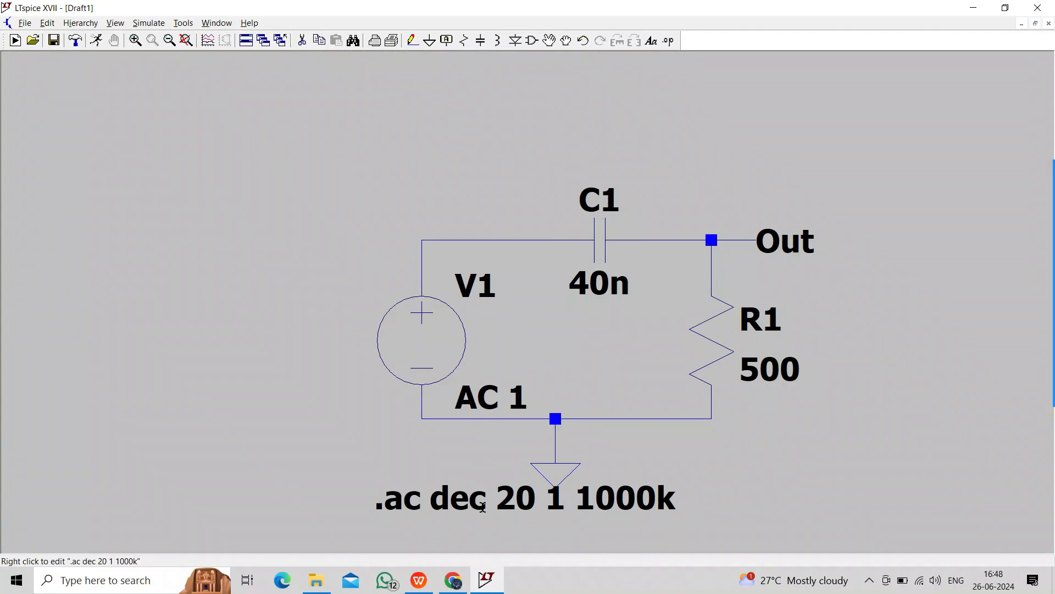
Switch to DIGITAL ELECTRONICS.docx in WPS Writer and review the Simulation: 2 problem statement and its calculated resistor value.
click(418, 582)
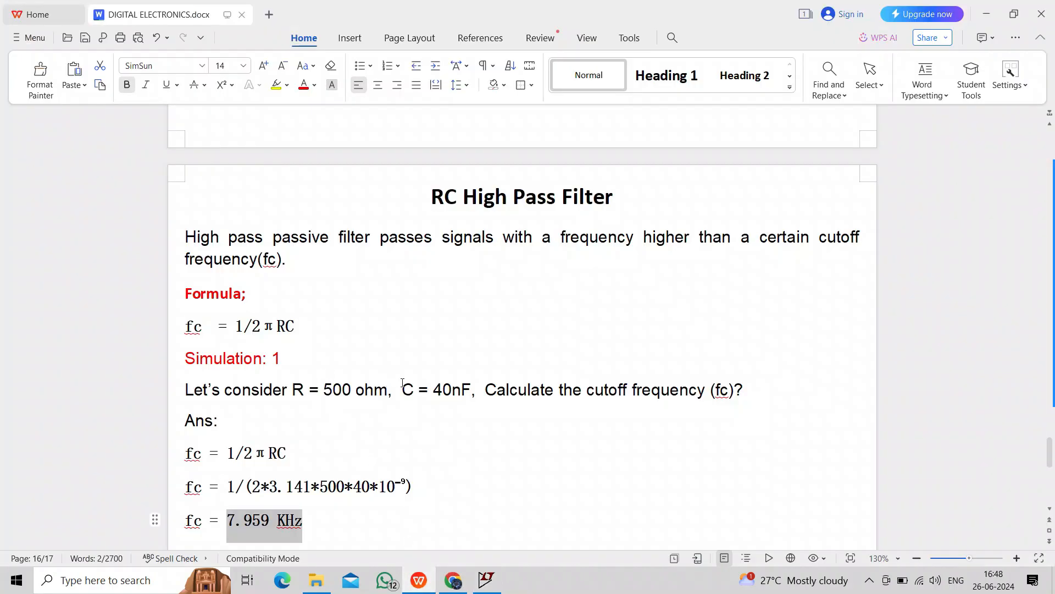
scroll(402, 383, down, 8)
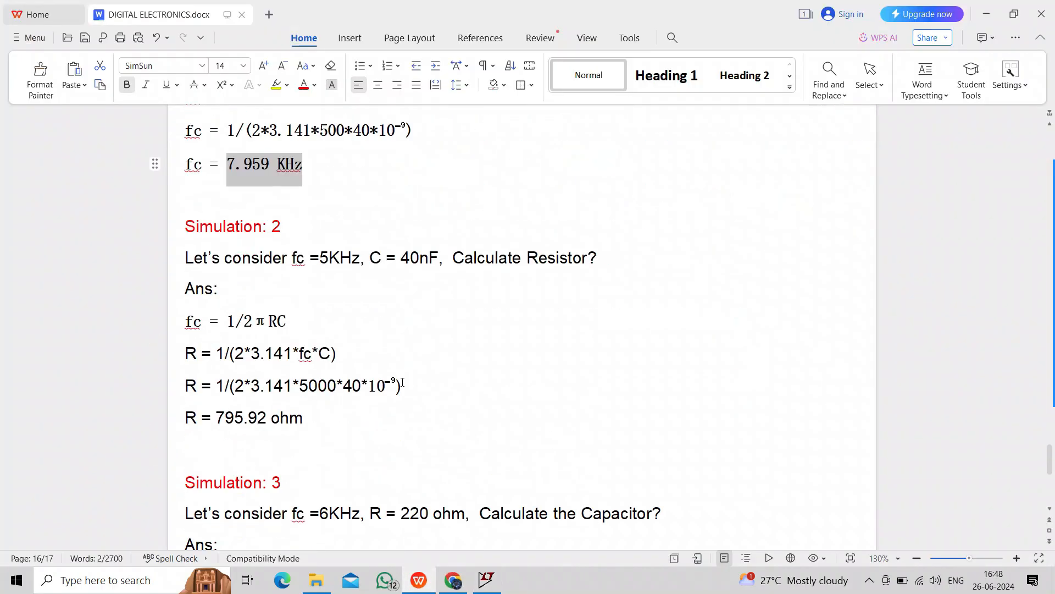
triple_click(196, 225)
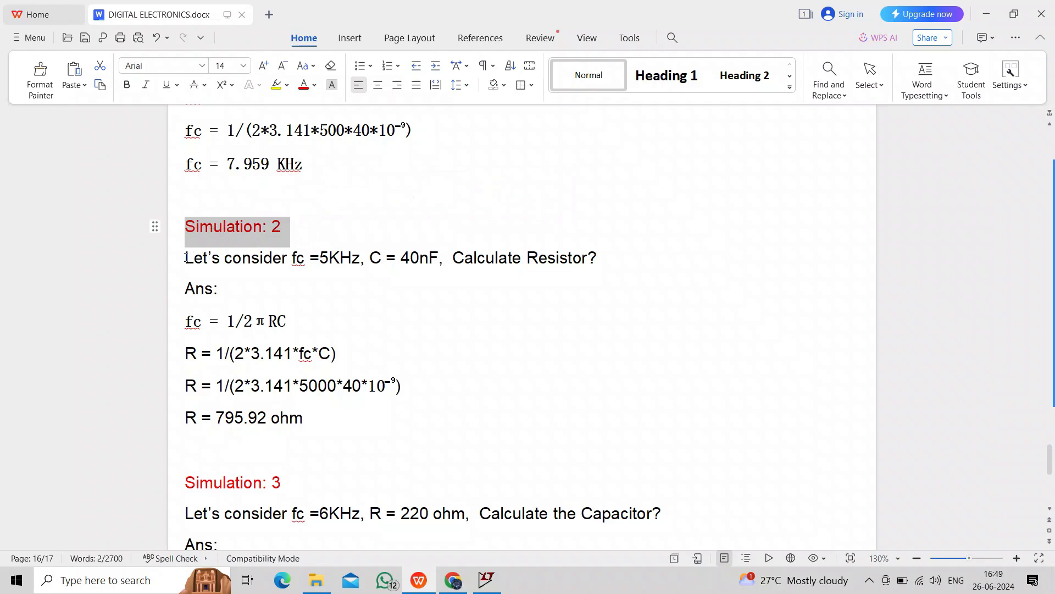
drag(185, 257, 605, 258)
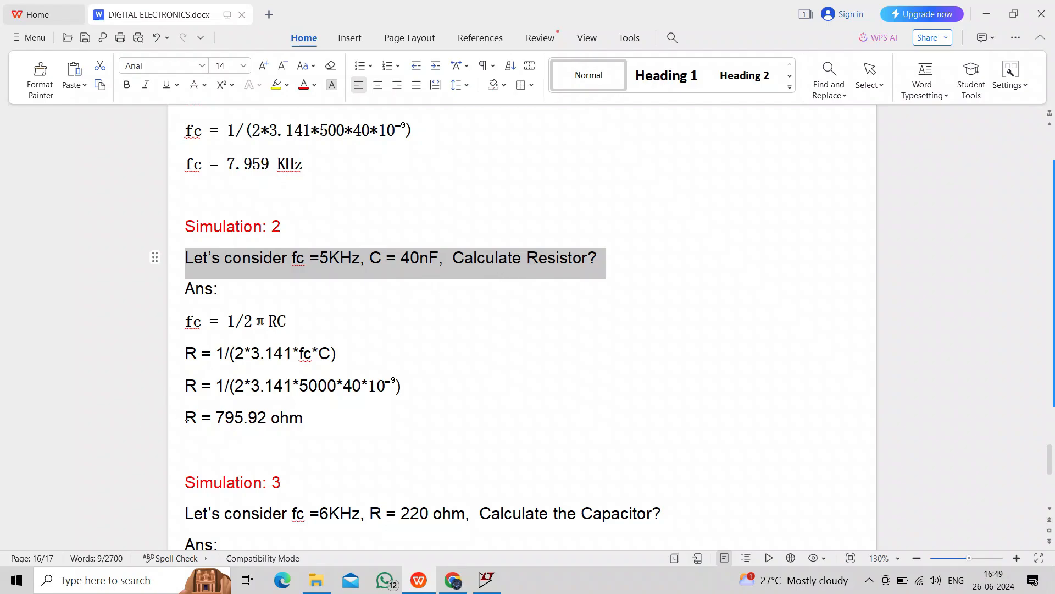
drag(187, 418, 303, 420)
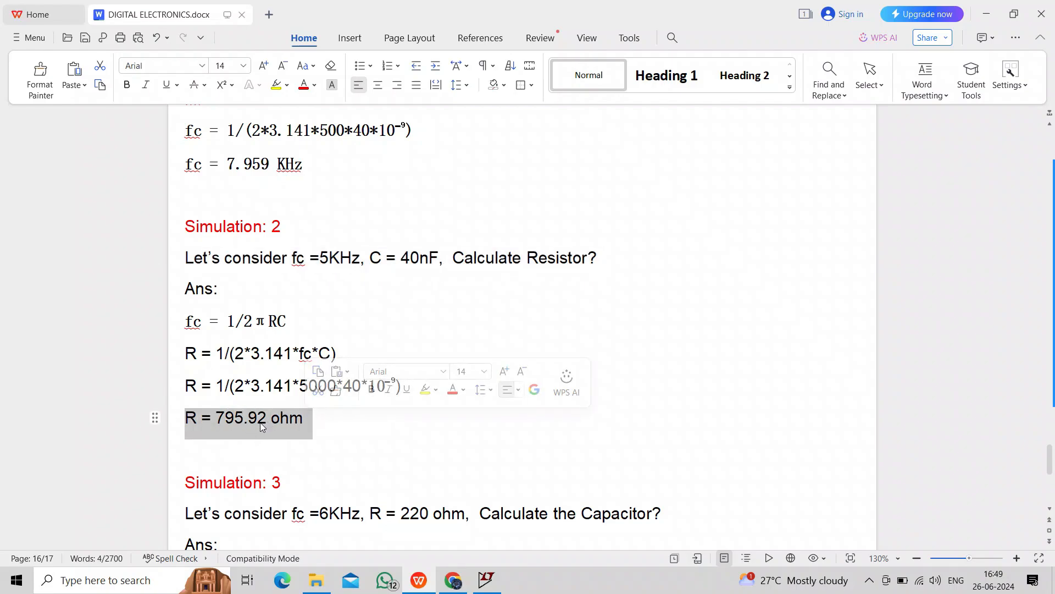
click(336, 429)
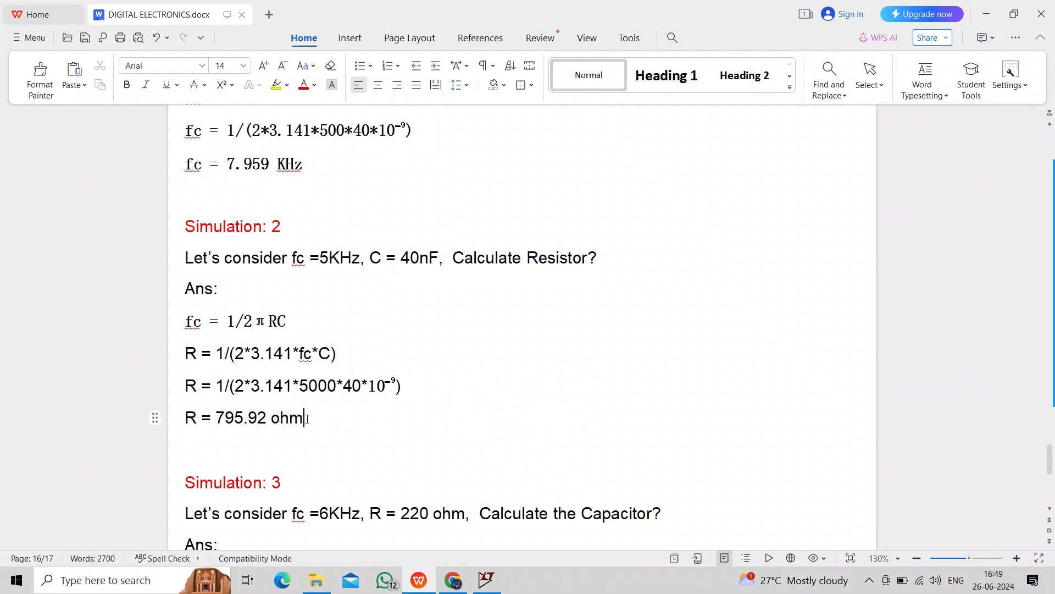
key(Return)
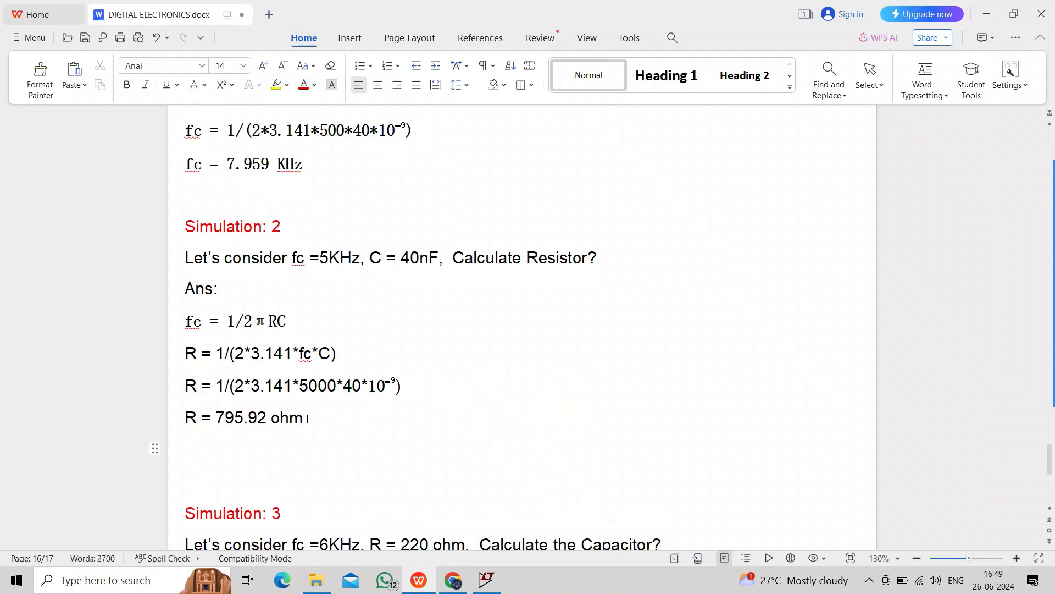
key(ctrl+z)
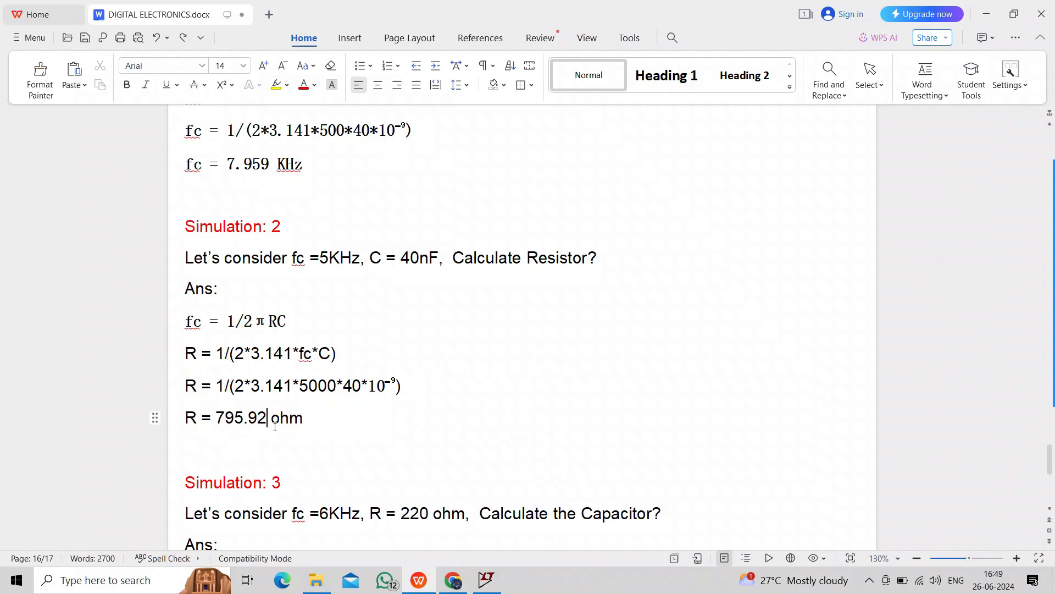
Round the calculated resistor value in the Simulation: 2 answer to 800 ohm.
key(BackSpace)
key(BackSpace)
key(BackSpace)
key(BackSpace)
key(BackSpace)
key(BackSpace)
key(BackSpace)
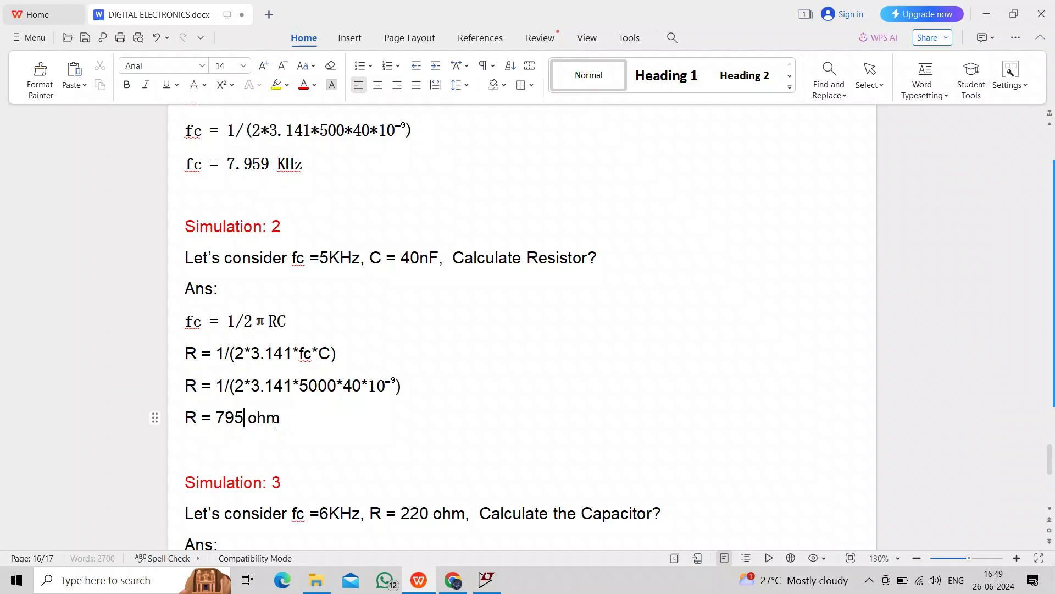
text(800)
Switch to LTspice and set the value of resistor R1 to 800.
click(487, 579)
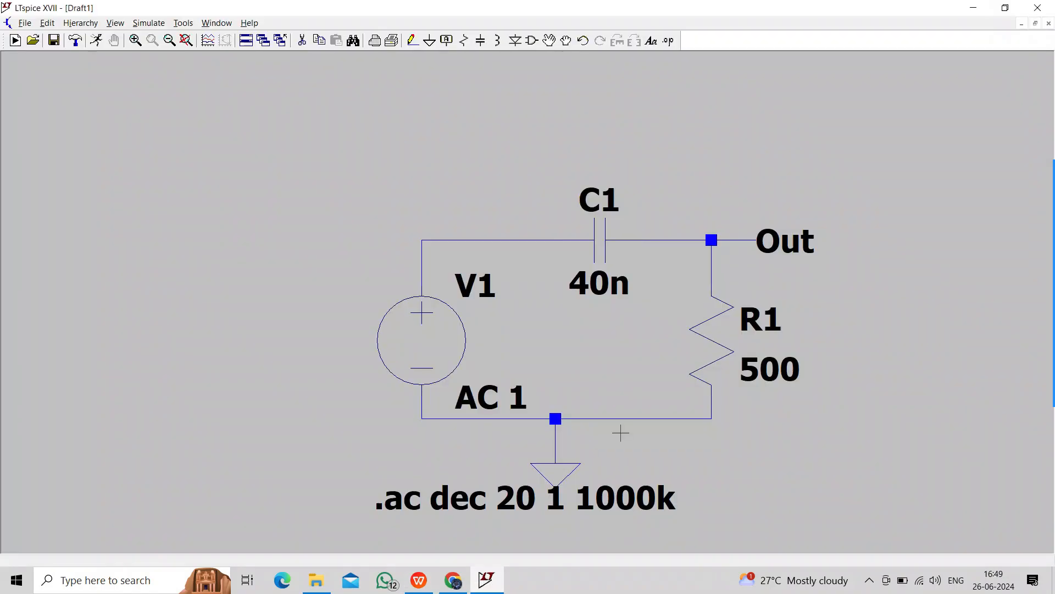
right_click(769, 373)
text(800)
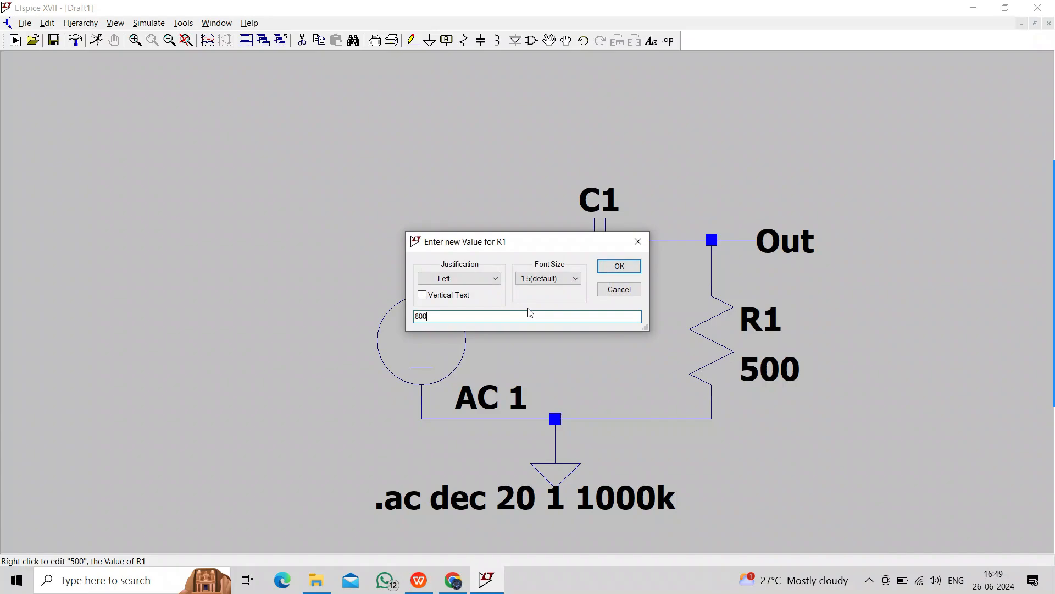
click(610, 267)
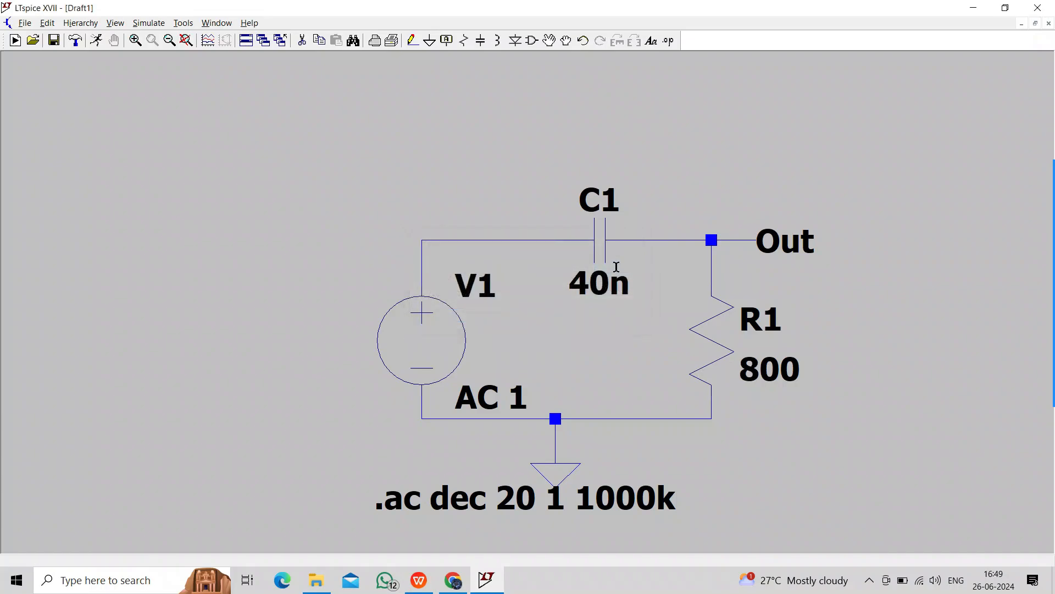
Check the given capacitance in the Simulation: 2 statement in WPS Writer against C1 in the LTspice schematic.
click(419, 580)
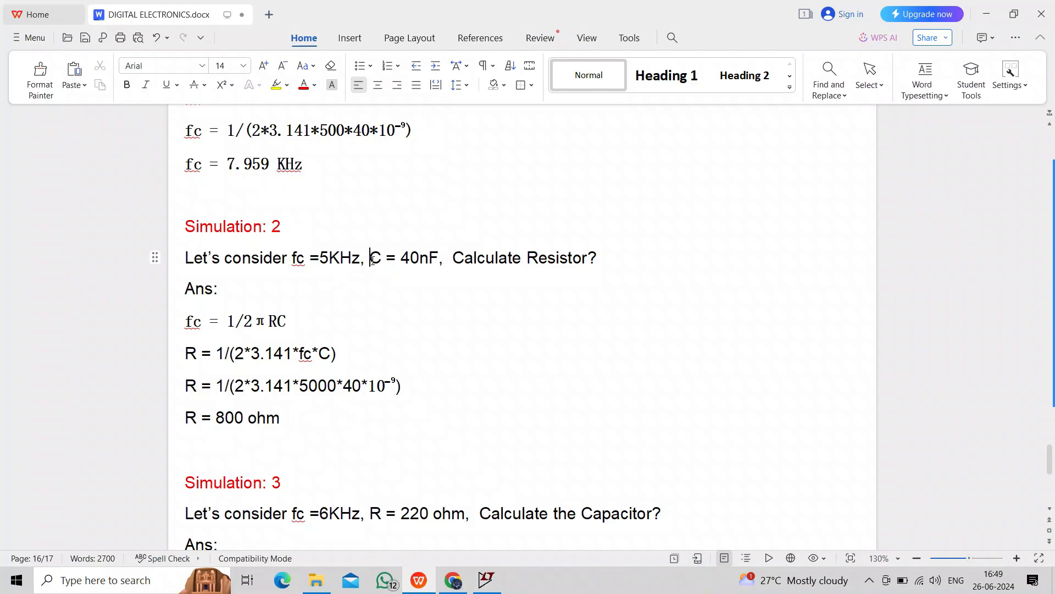
drag(369, 263, 429, 262)
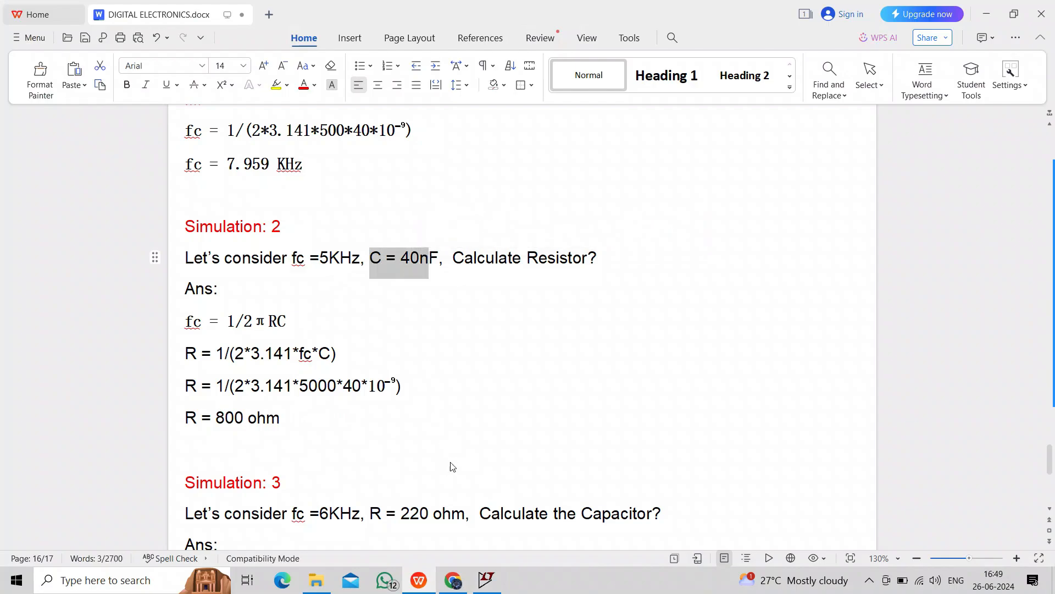
key(alt+Tab)
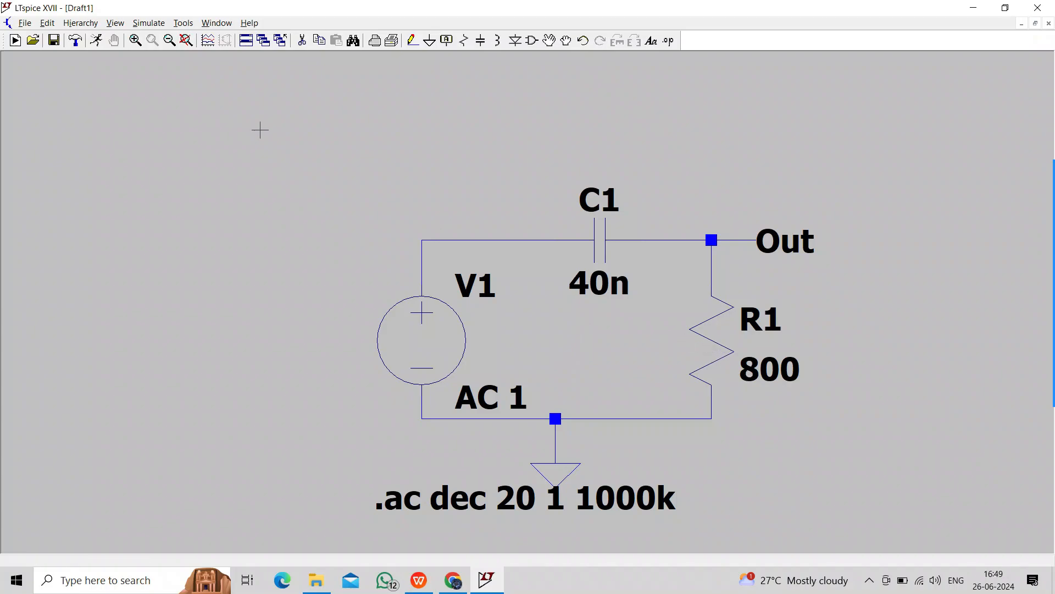
Run the AC analysis of the Draft1 circuit and add the V(out) trace to the plot.
click(97, 41)
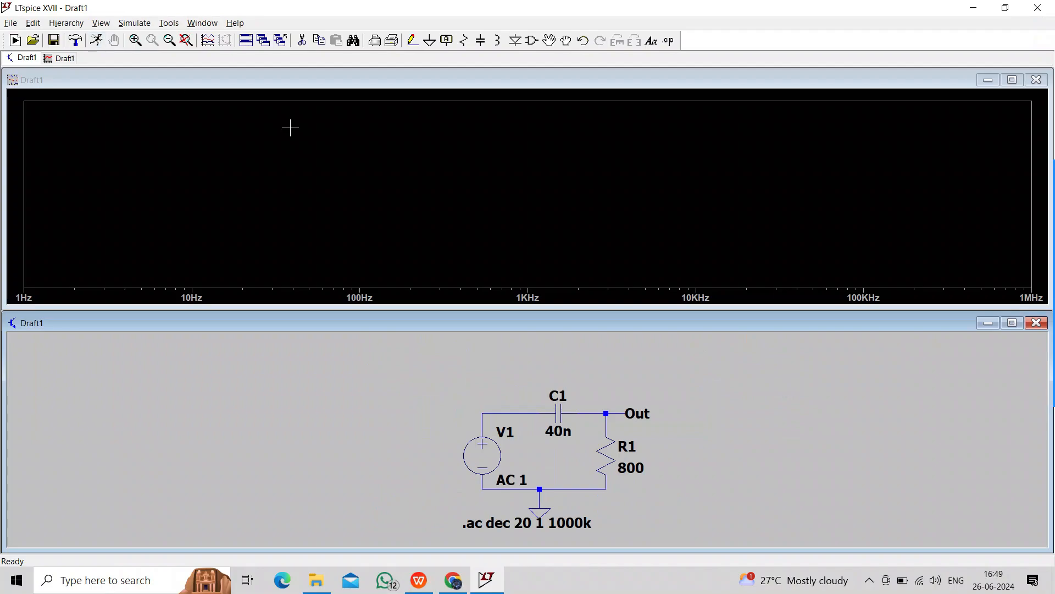
right_click(508, 190)
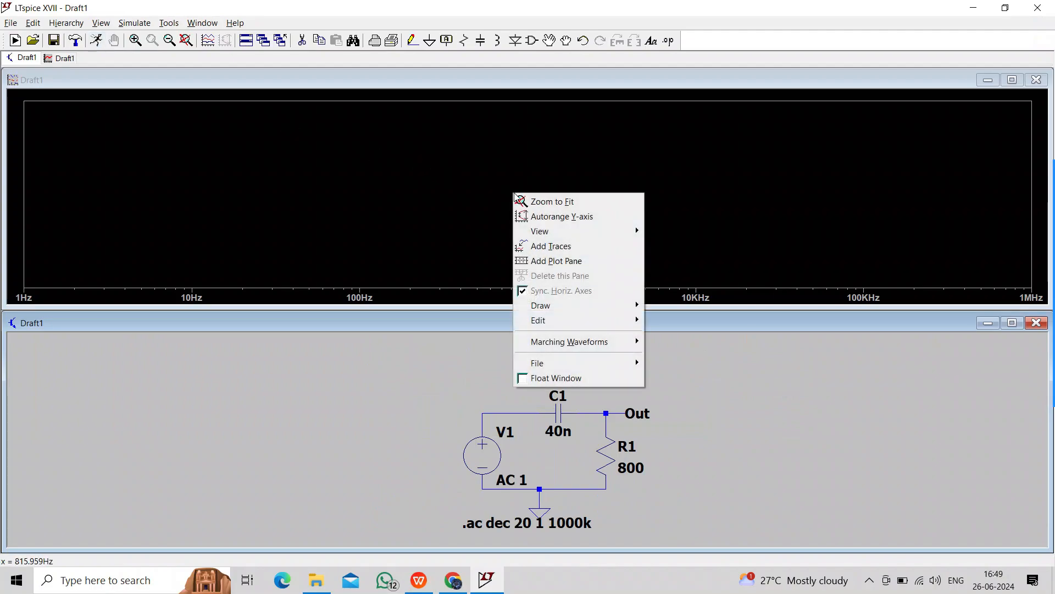
click(552, 248)
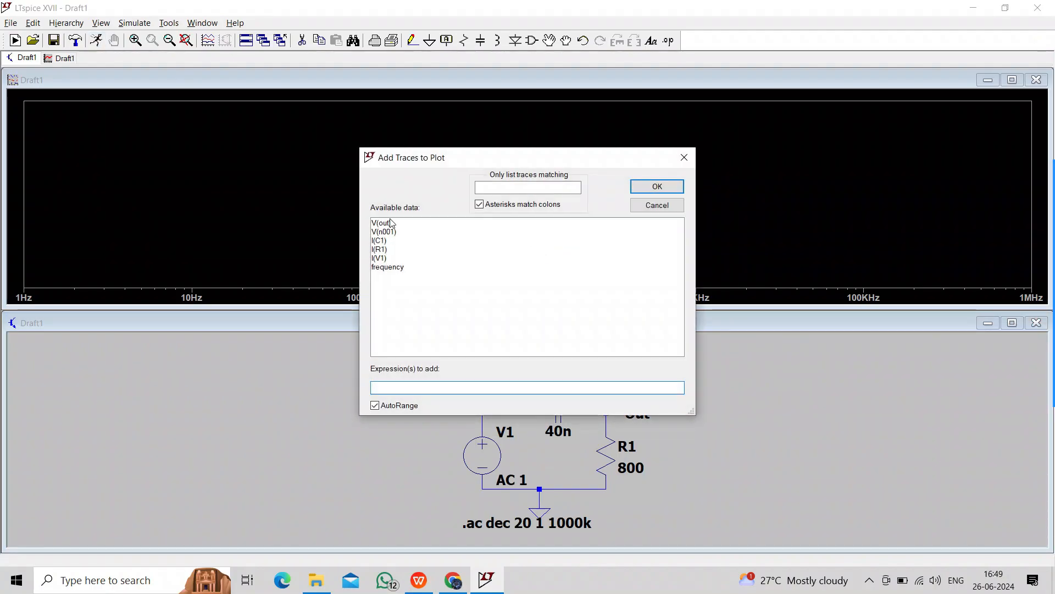
click(390, 222)
click(658, 187)
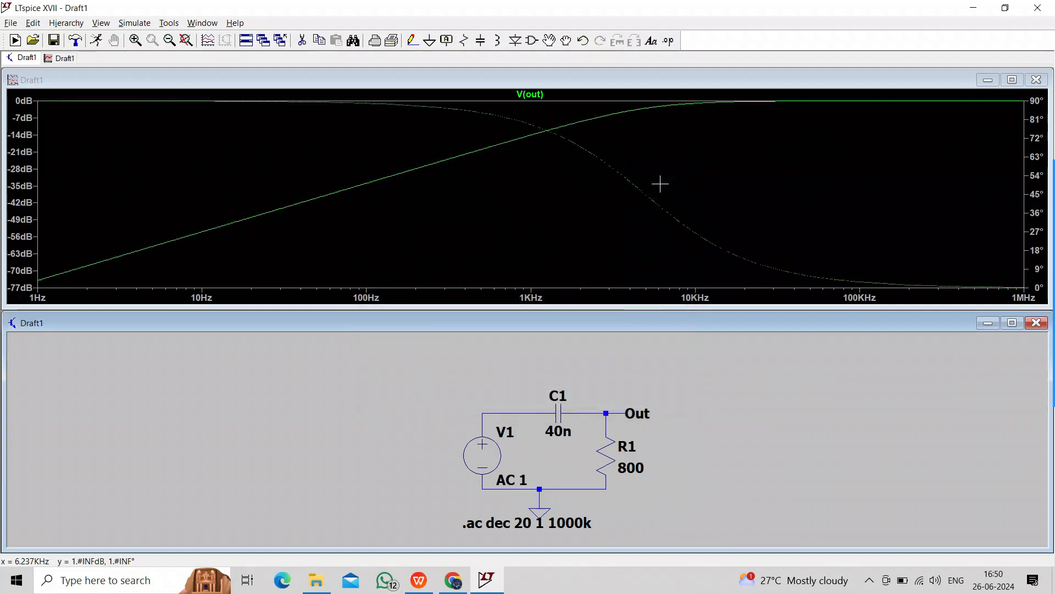
Attach the 1st cursor to V(out) and place it at a magnitude of about -3.08 dB.
right_click(536, 95)
click(640, 258)
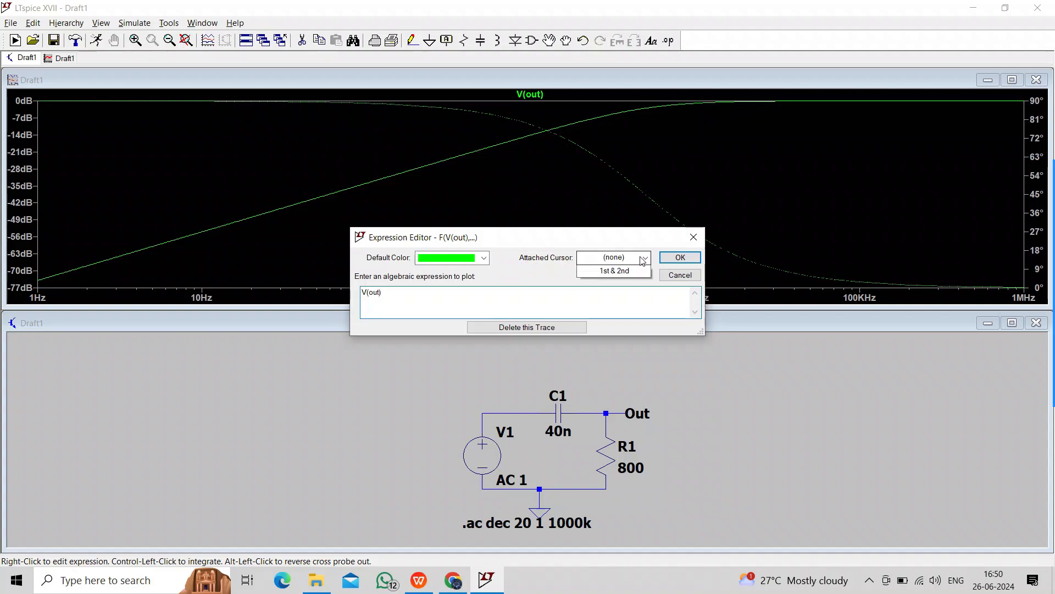
click(615, 281)
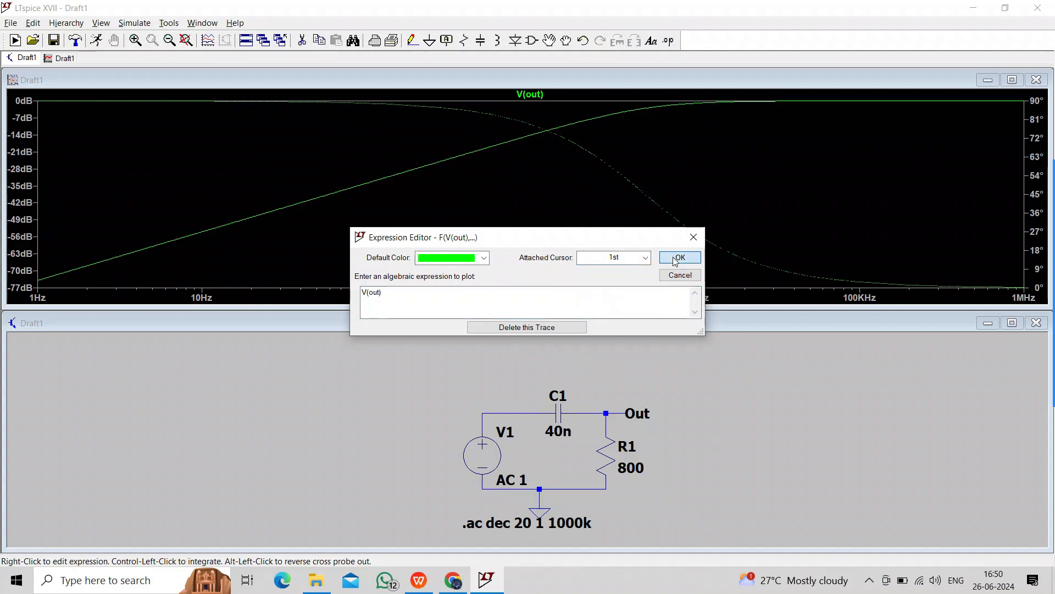
click(680, 258)
drag(534, 178, 644, 166)
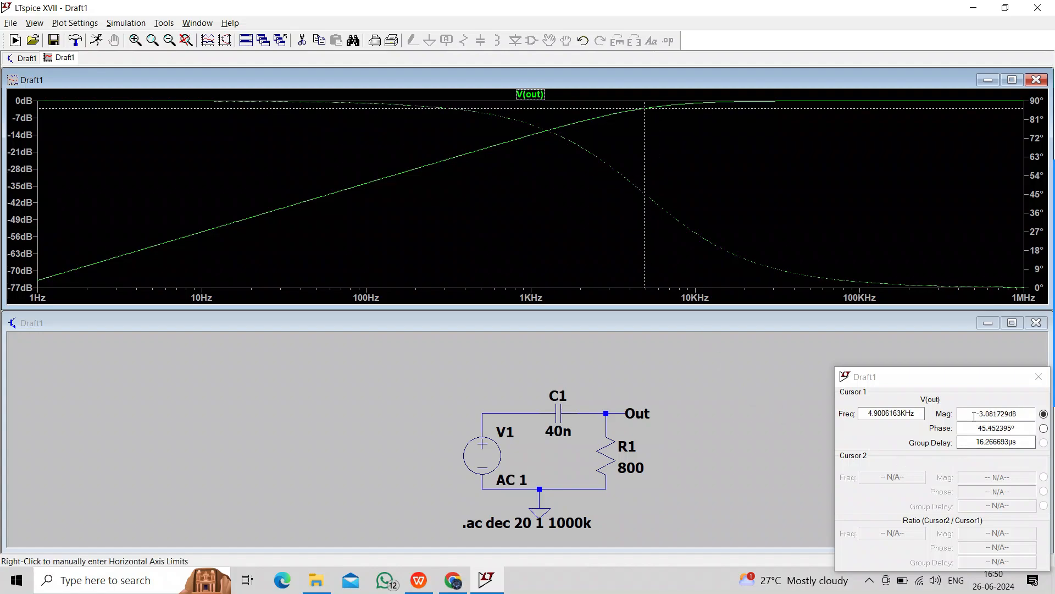
Read the cursor's magnitude and frequency, and compare them with the fc given for Simulation: 2 in WPS Writer.
drag(976, 414, 995, 411)
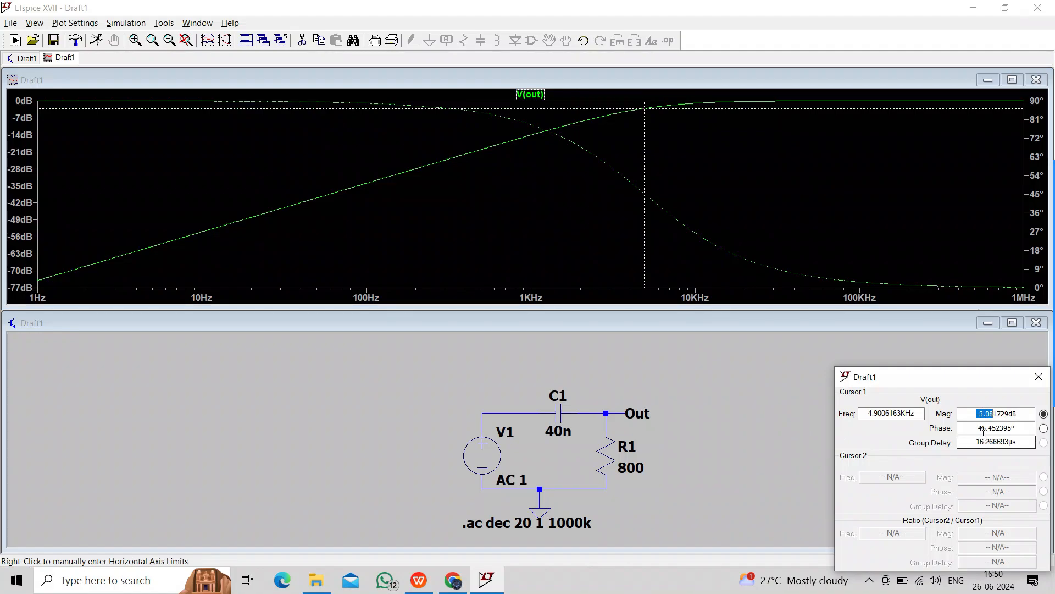
drag(867, 417, 905, 412)
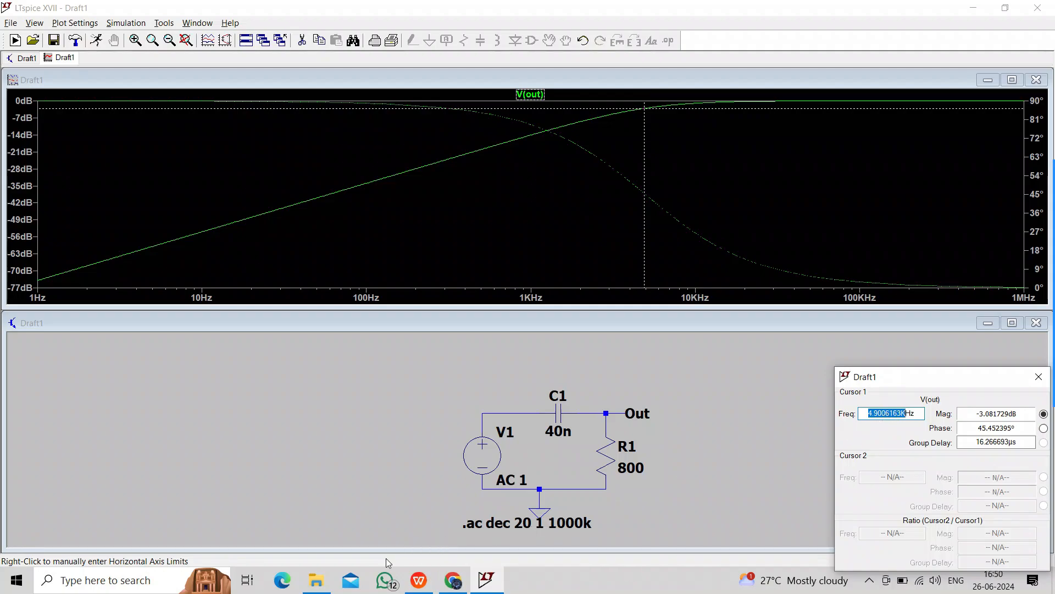
click(422, 583)
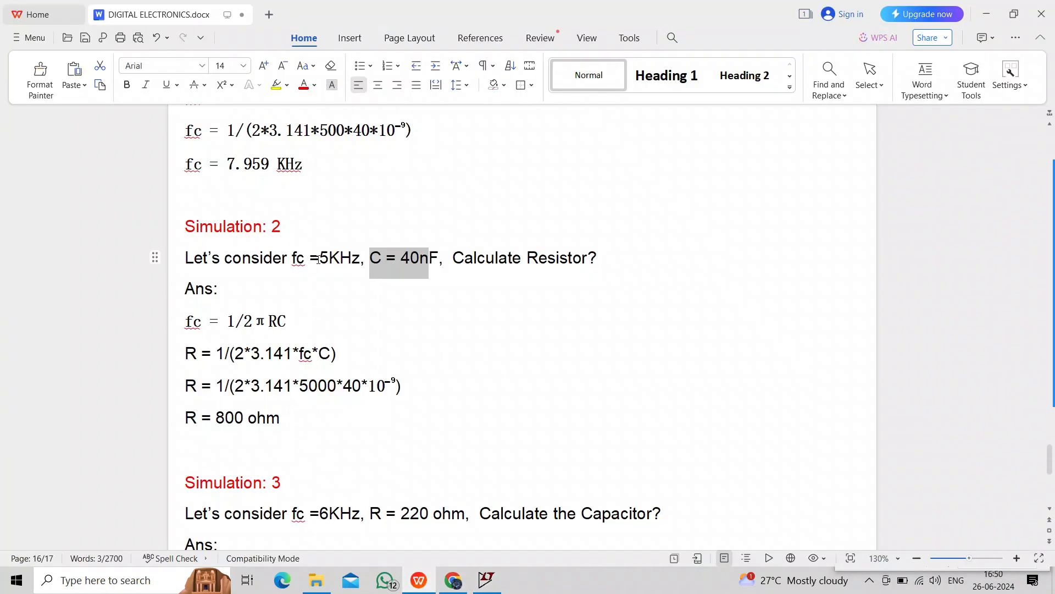
drag(318, 259, 352, 259)
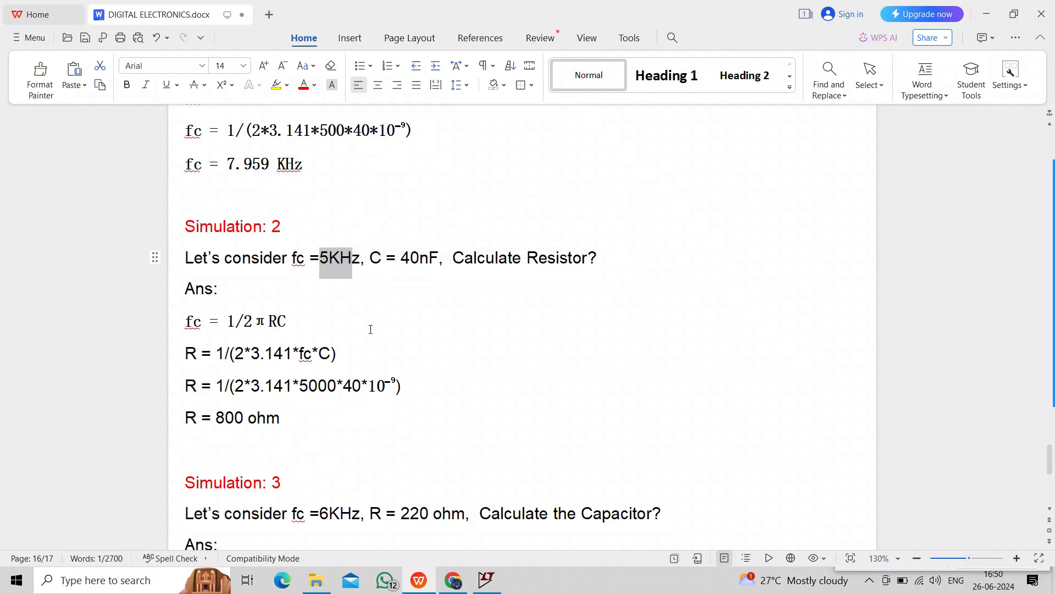
Go back to LTspice, close the cursor readout and the V(out) plot, and maximize the schematic window.
key(alt+Tab)
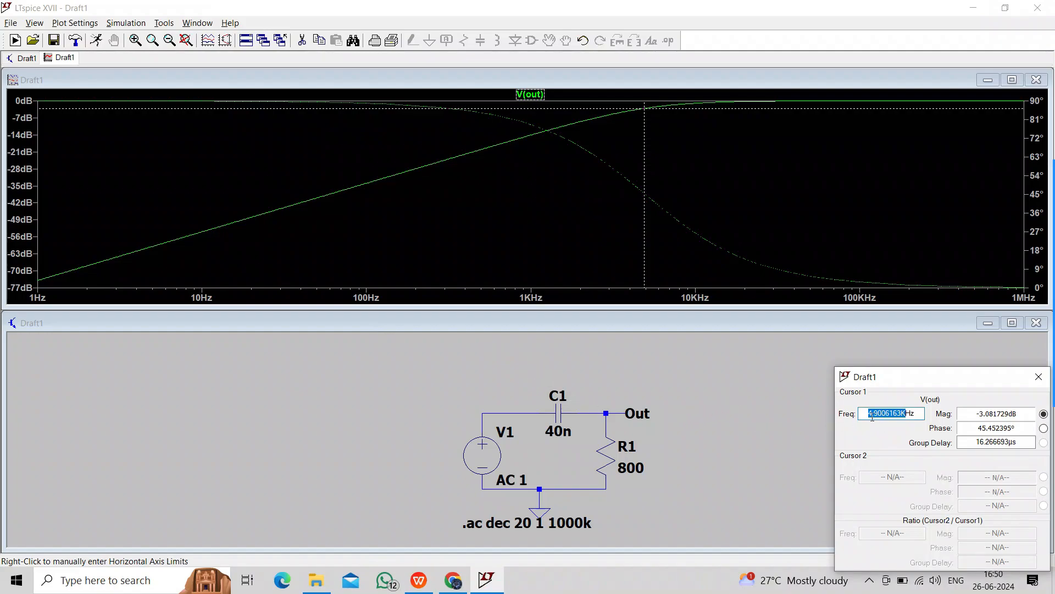
drag(902, 380, 780, 365)
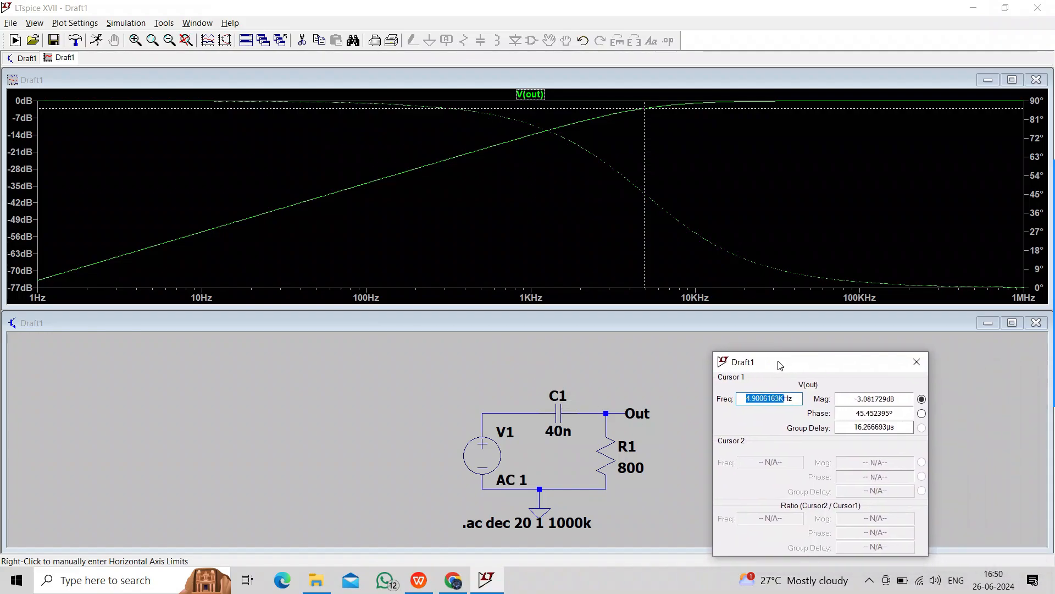
click(917, 362)
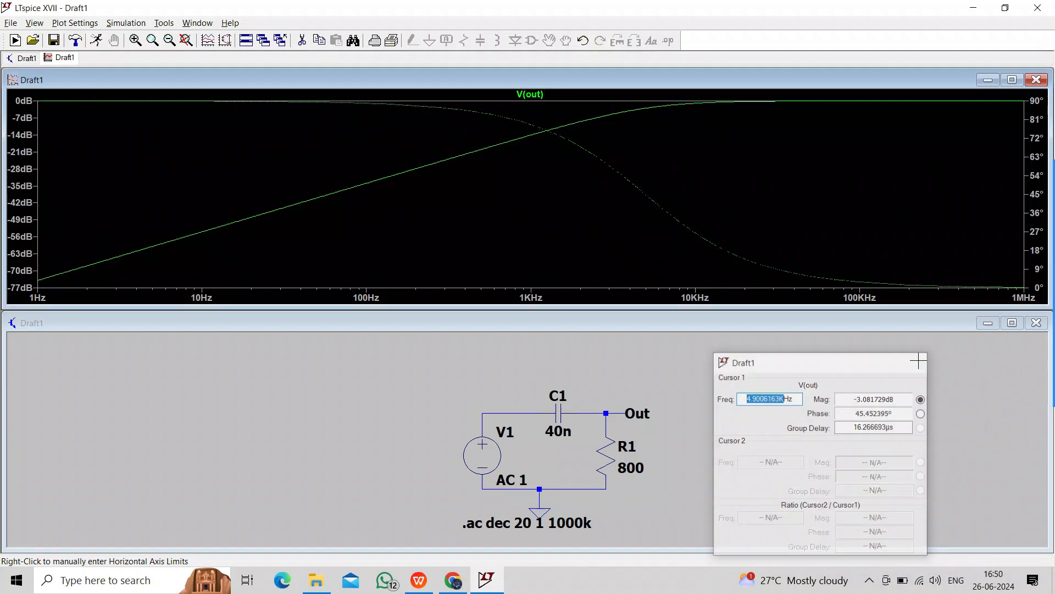
click(1036, 79)
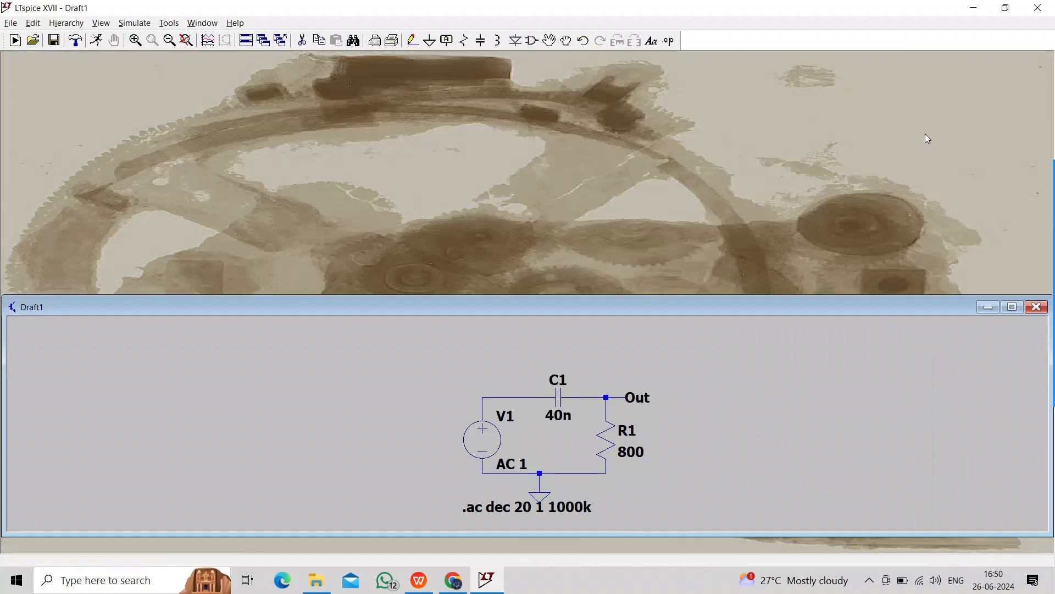
click(1013, 306)
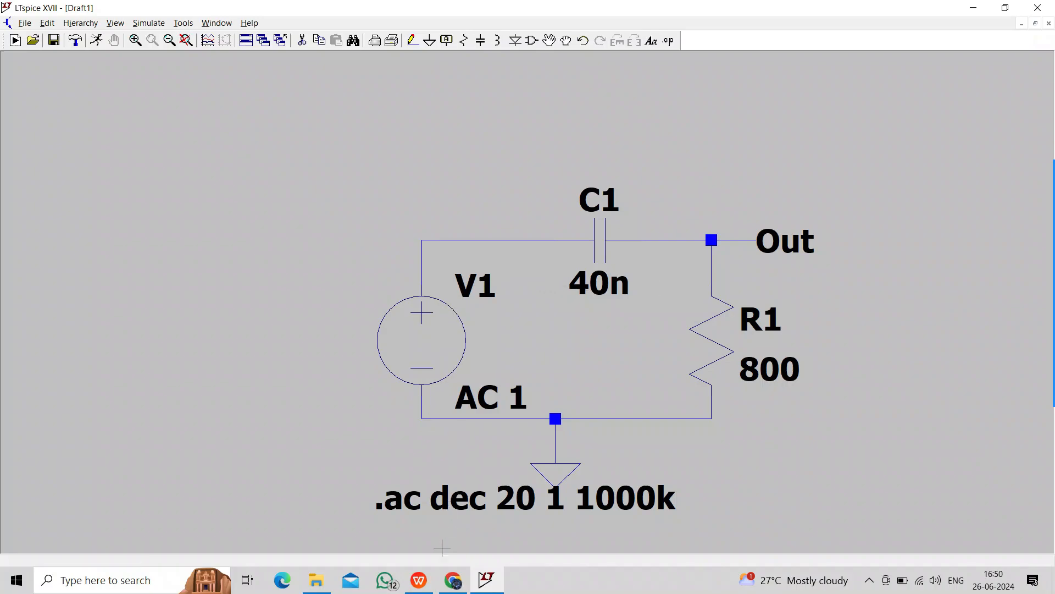
Switch to DIGITAL ELECTRONICS.docx in WPS Writer and review the Simulation: 3 problem statement and its calculated capacitor value.
click(418, 580)
scroll(332, 373, down, 6)
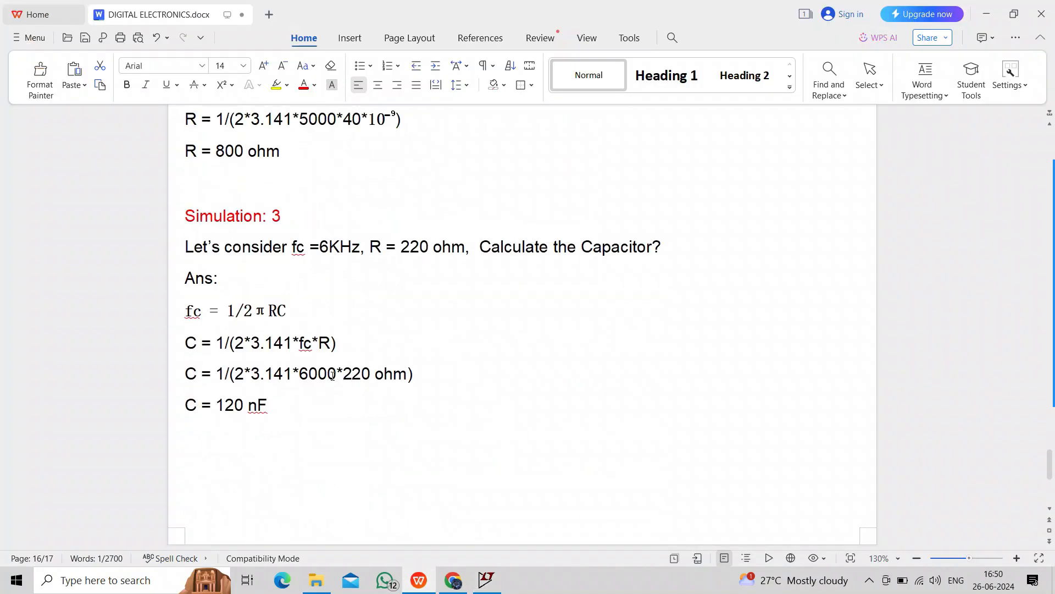
drag(185, 218, 320, 213)
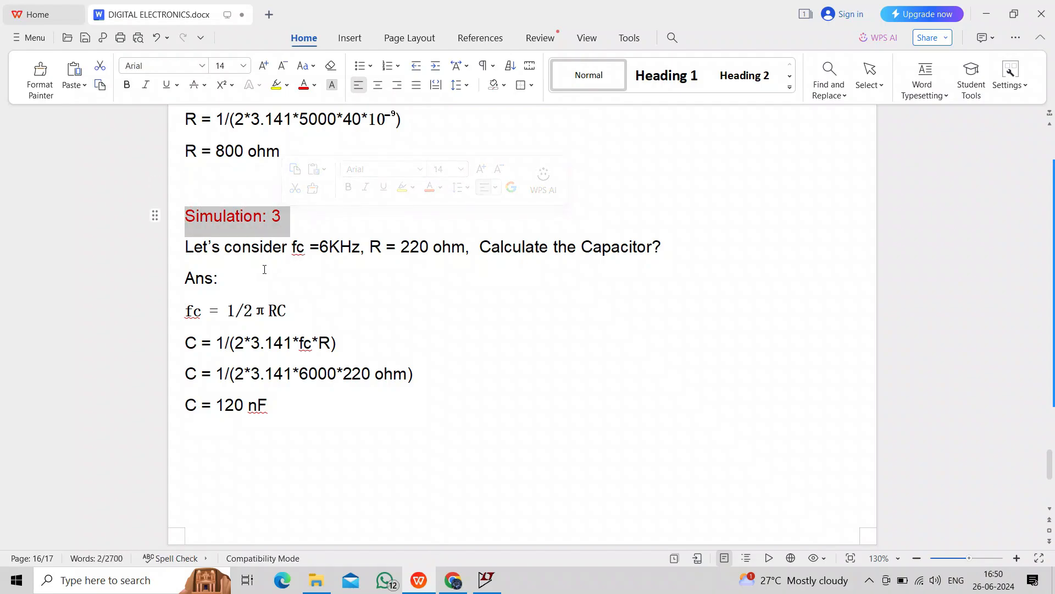
drag(186, 251, 673, 246)
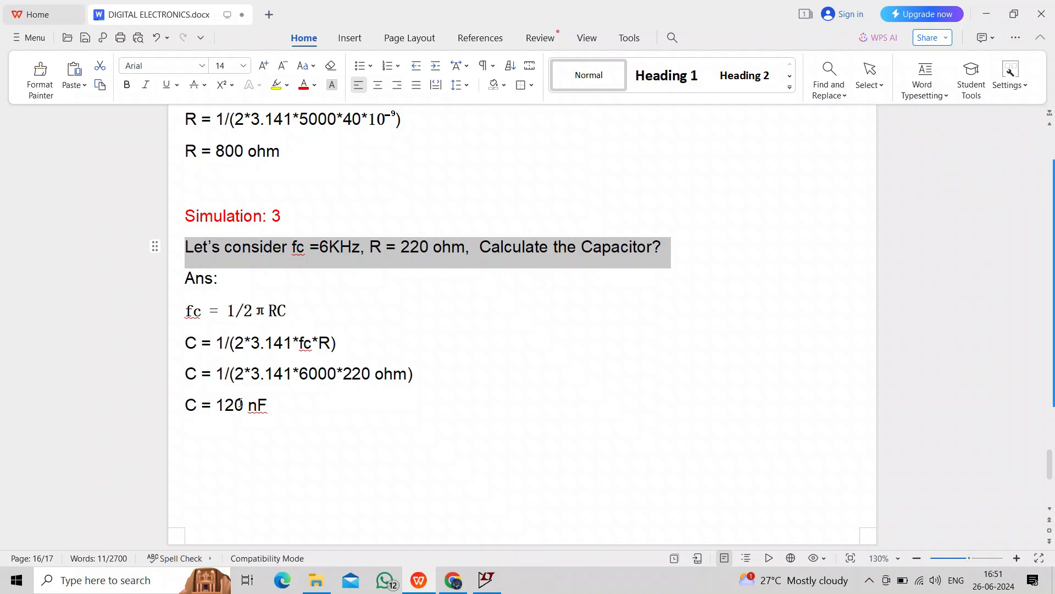
drag(185, 408, 265, 410)
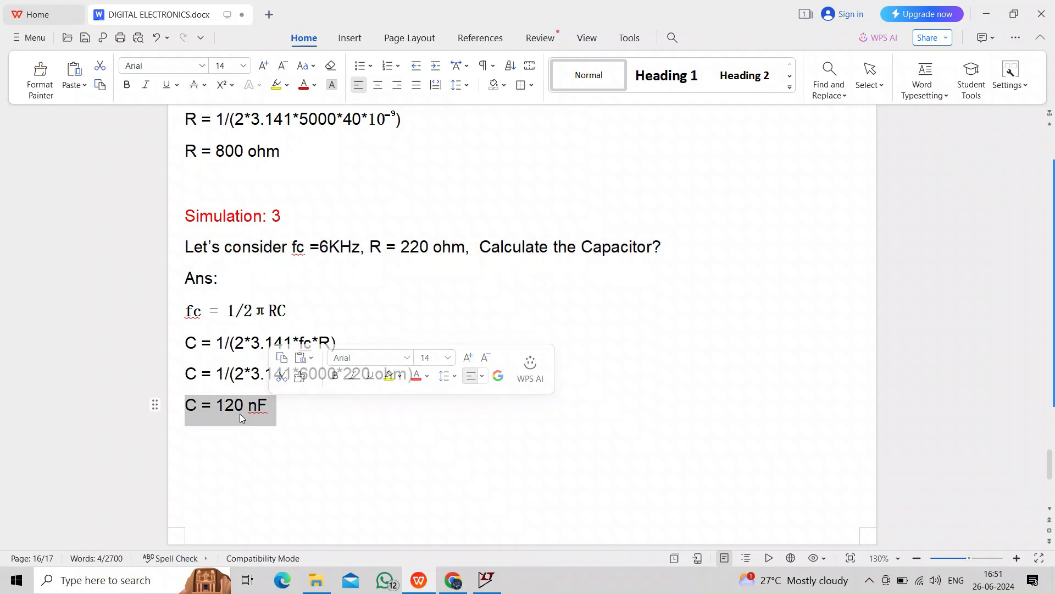
click(336, 424)
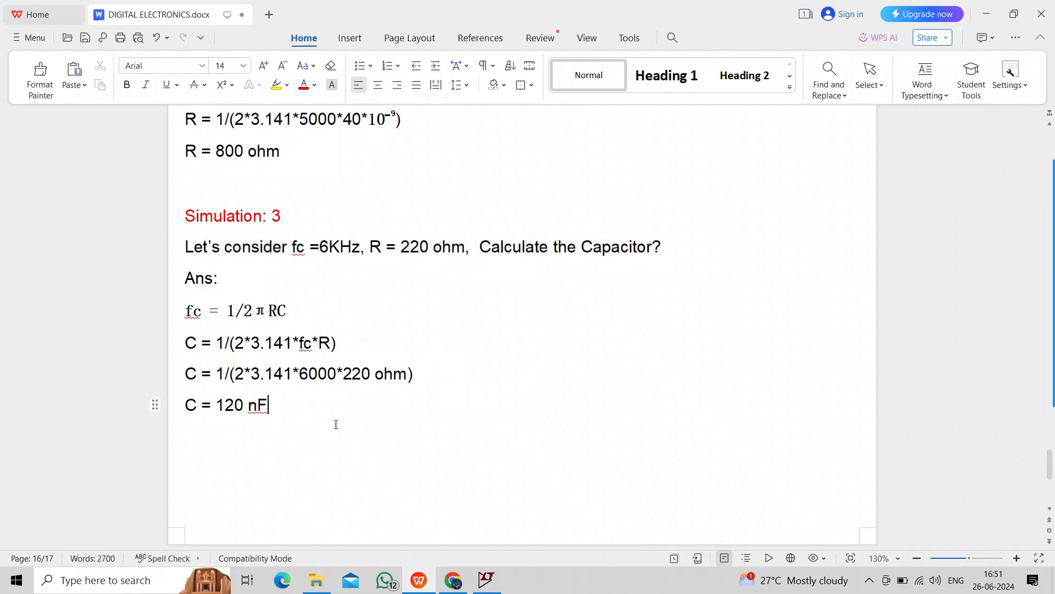
In LTspice, set C1 to 120 nF and R1 to 220 ohm, checking the resistance against the Simulation: 3 statement in WPS Writer.
key(alt+Tab)
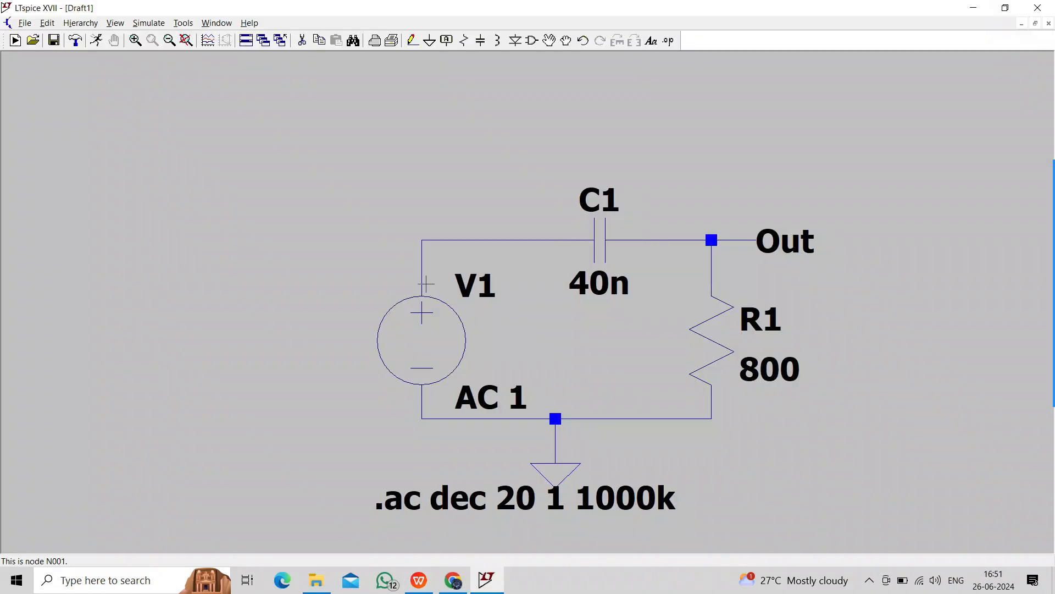
right_click(594, 286)
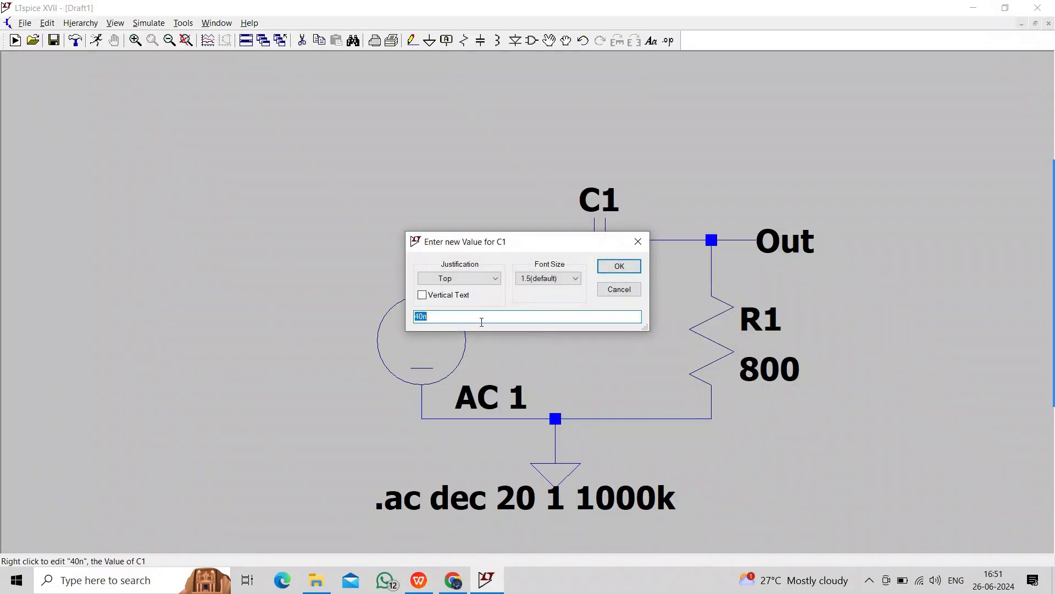
text(120)
click(619, 266)
right_click(767, 369)
text(220)
click(619, 266)
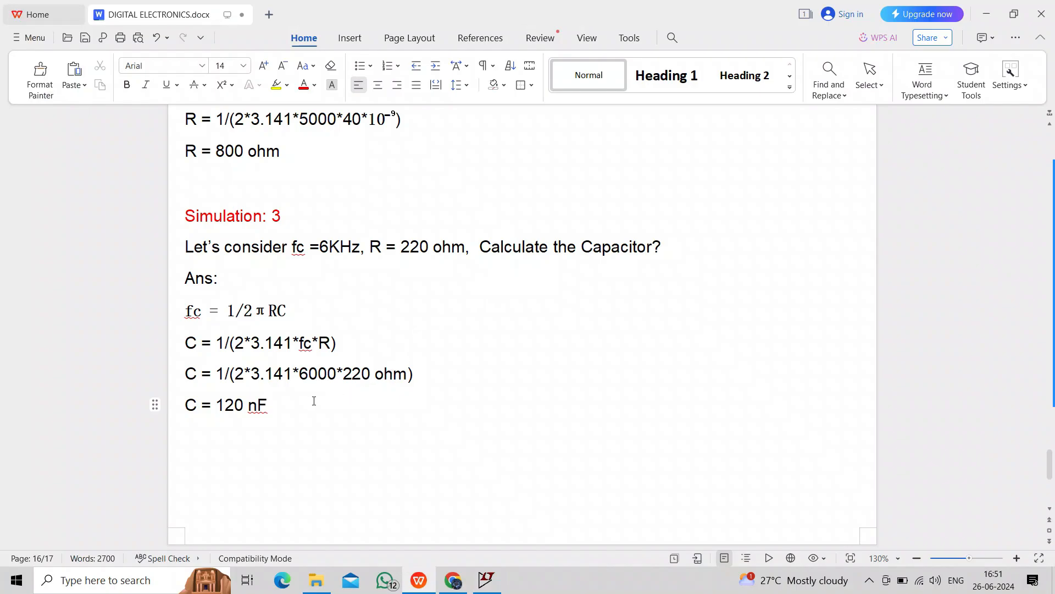
drag(399, 247, 452, 248)
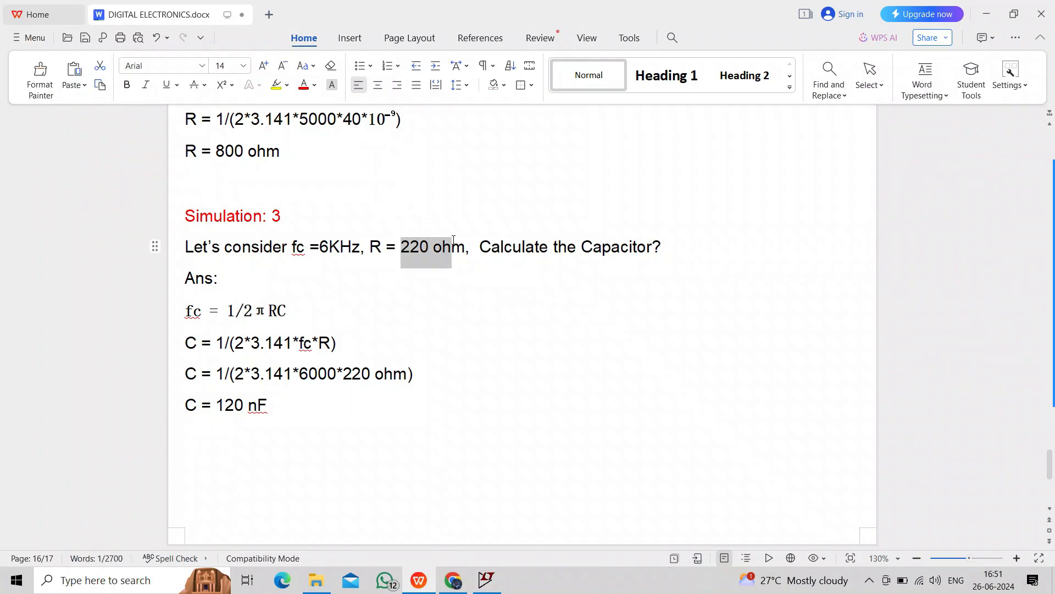
Switch to LTspice, run the AC simulation with the 120n and 220 ohm values, and plot the V(out) trace.
key(alt+Tab)
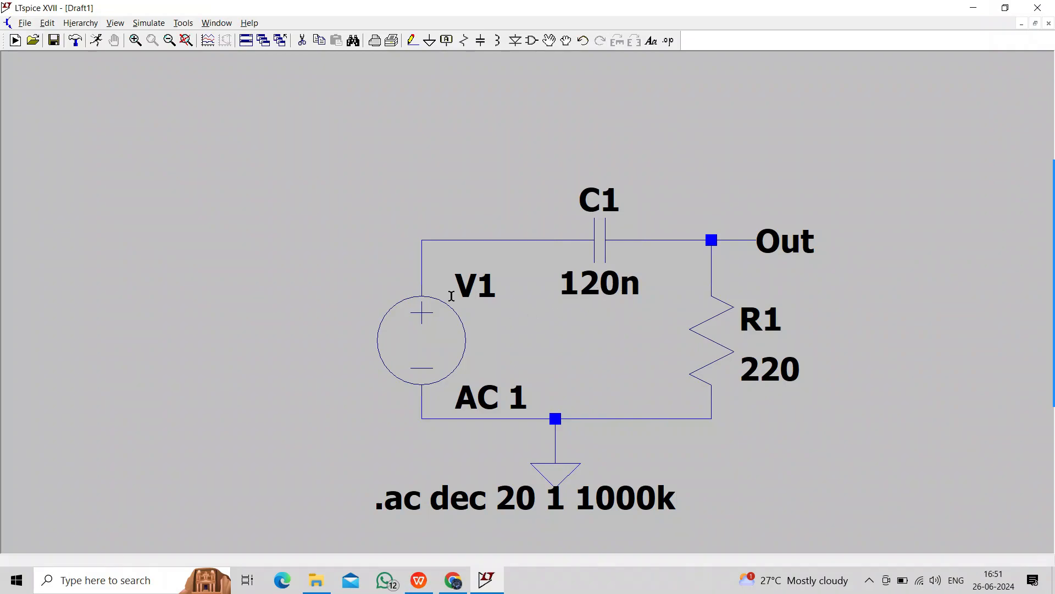
click(96, 41)
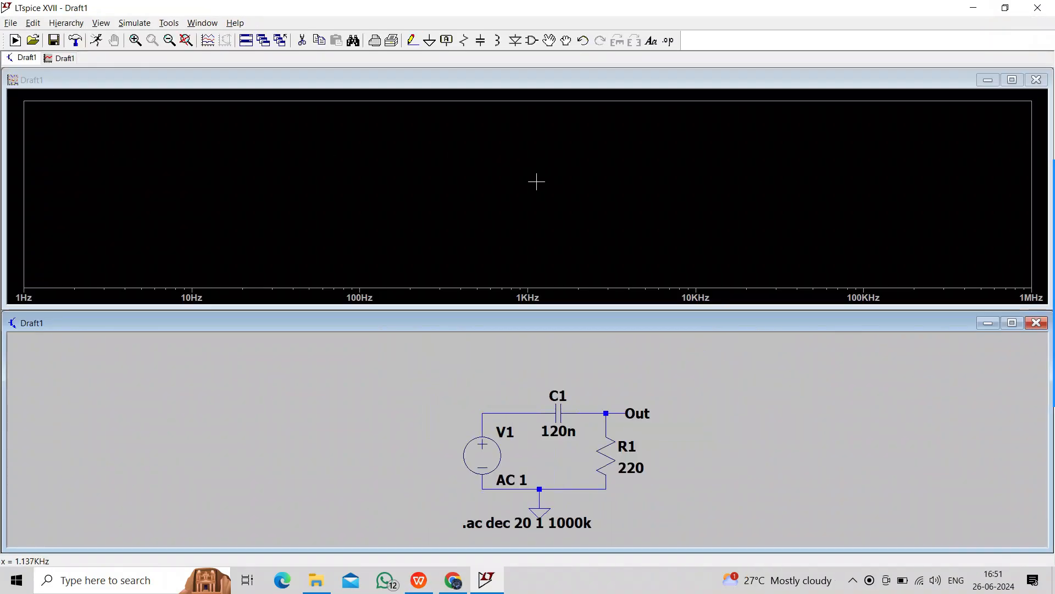
right_click(536, 182)
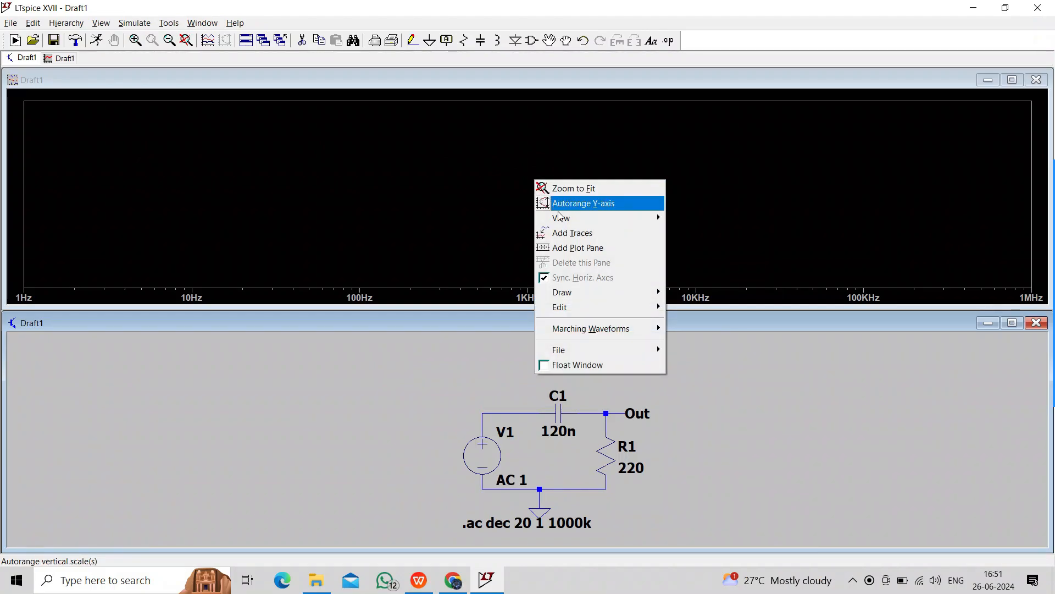
click(572, 232)
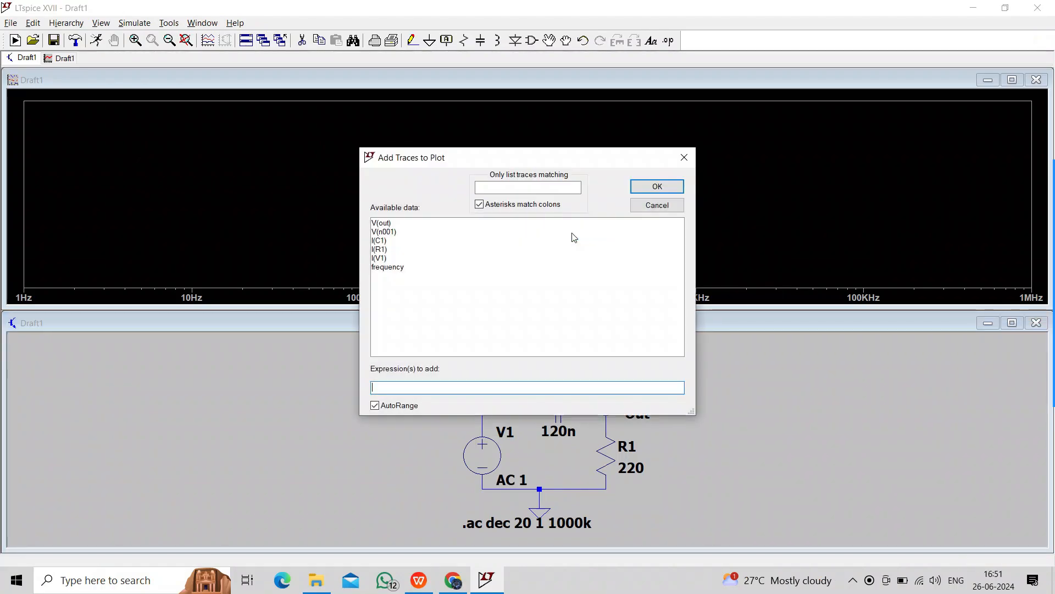
click(397, 223)
click(657, 187)
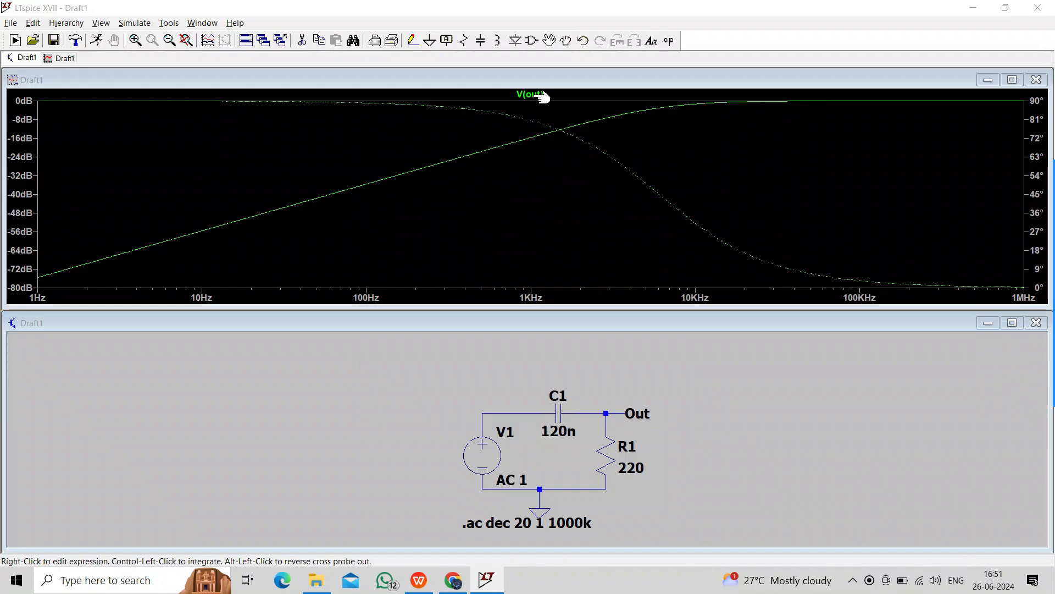
Attach the 1st cursor to the V(out) trace and move its readout window clear of the circuit.
right_click(538, 94)
click(646, 258)
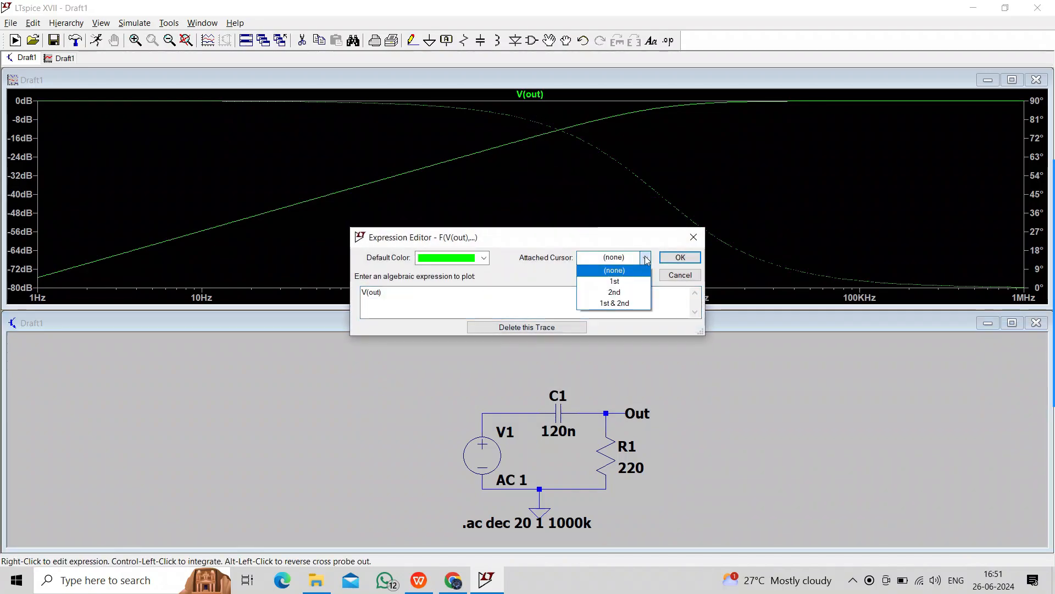
click(635, 277)
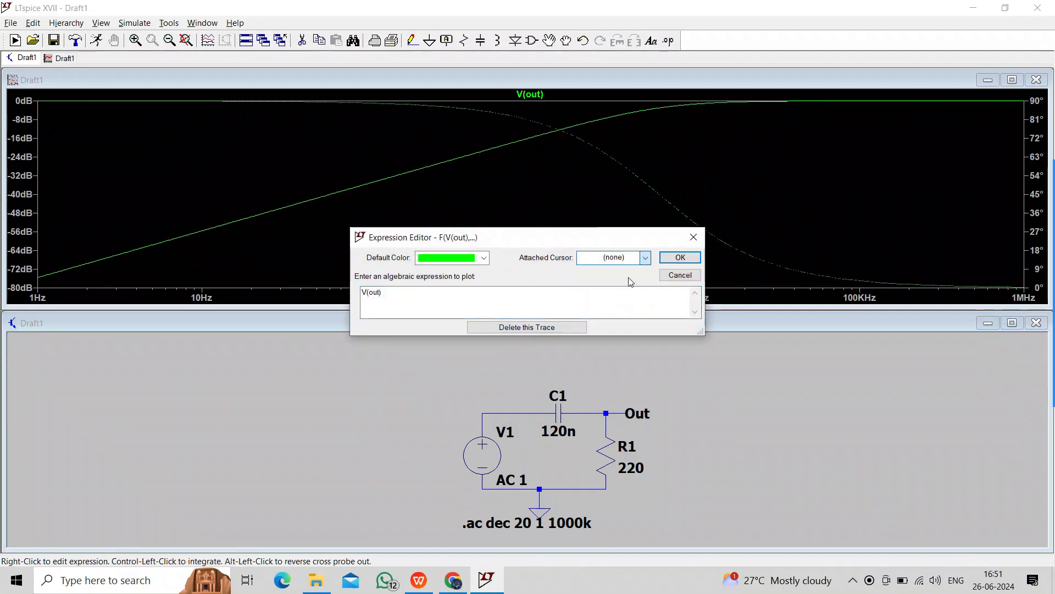
click(680, 258)
drag(890, 377, 752, 351)
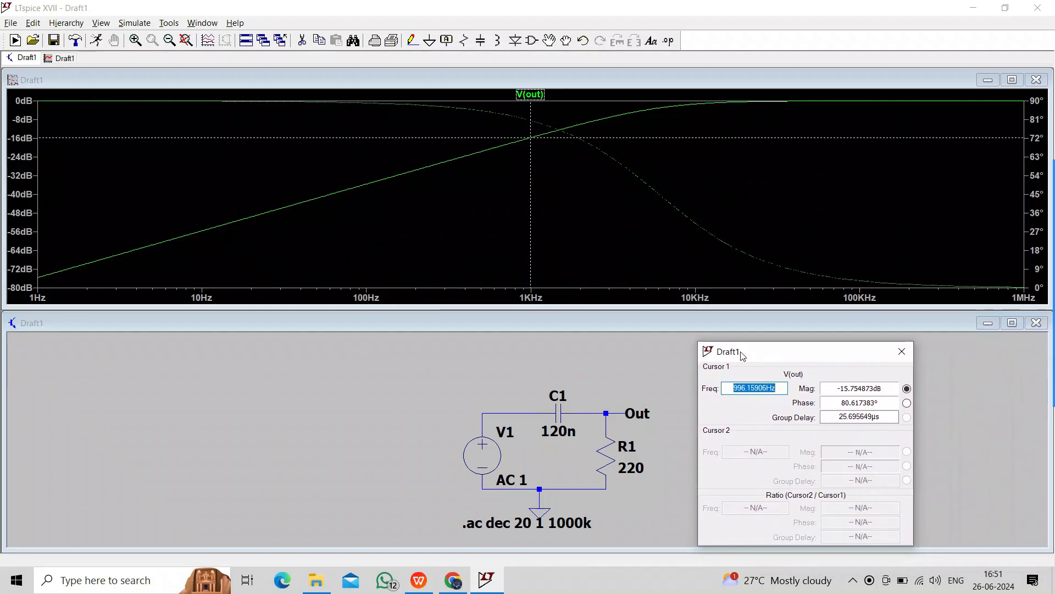
Move cursor 1 along the V(out) magnitude curve to the -3 dB point, at about 6.08 kHz.
mouse_move(531, 262)
mouse_down()
mouse_move(584, 193)
mouse_move(658, 178)
mouse_up()
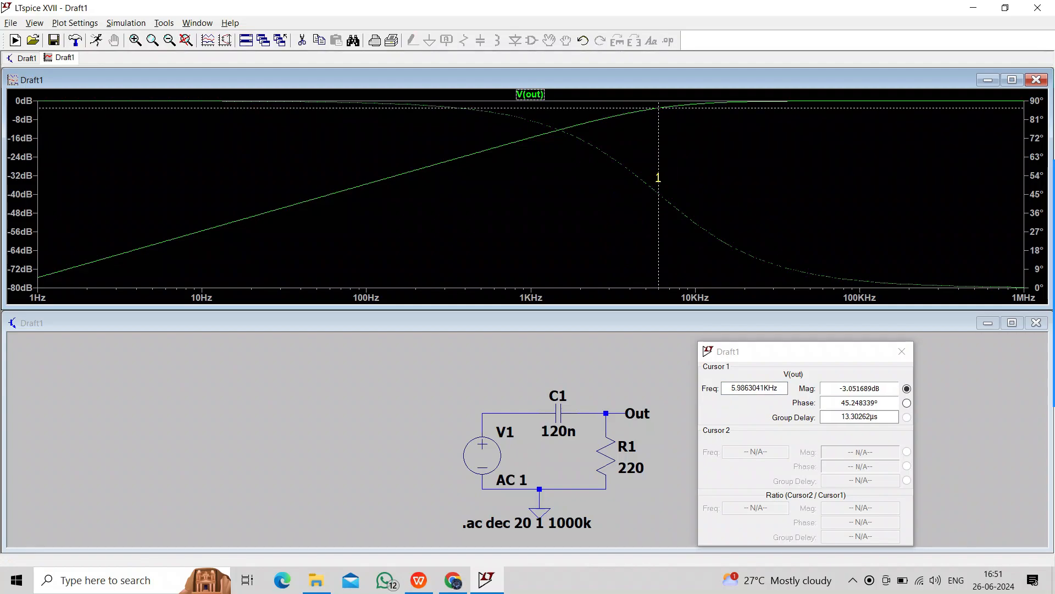
drag(658, 177, 661, 178)
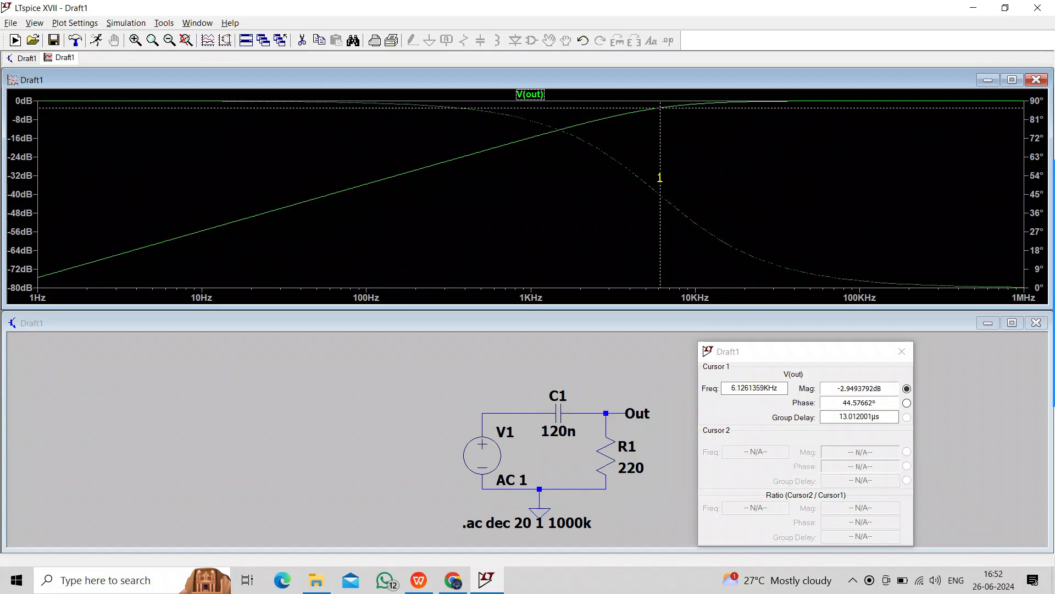
drag(660, 177, 660, 177)
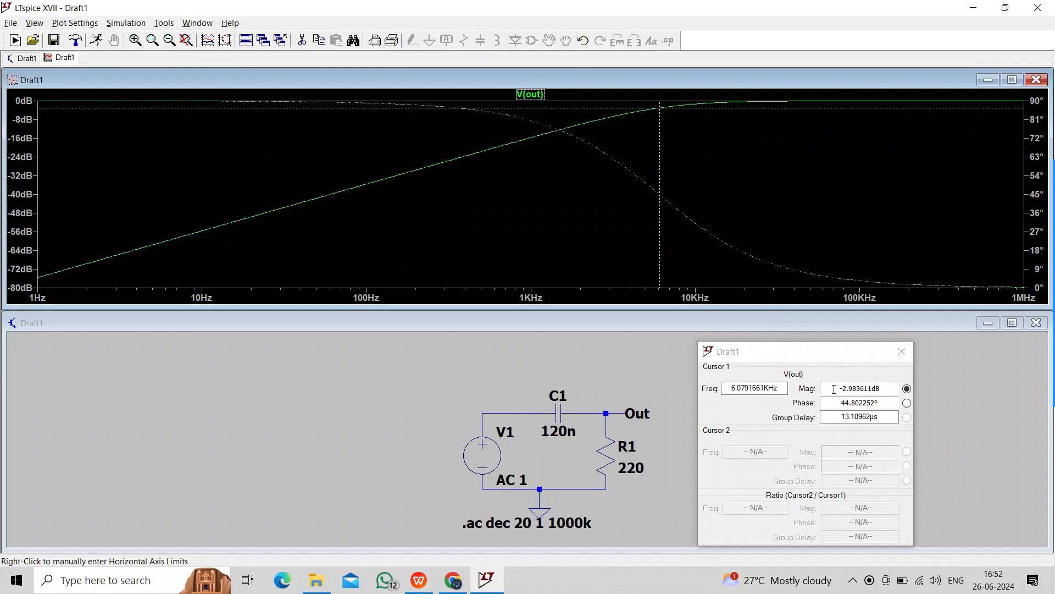
Read the cursor's magnitude and frequency, compare them with the fc given for Simulation: 3 in WPS Writer, and return to LTspice.
drag(834, 390, 870, 384)
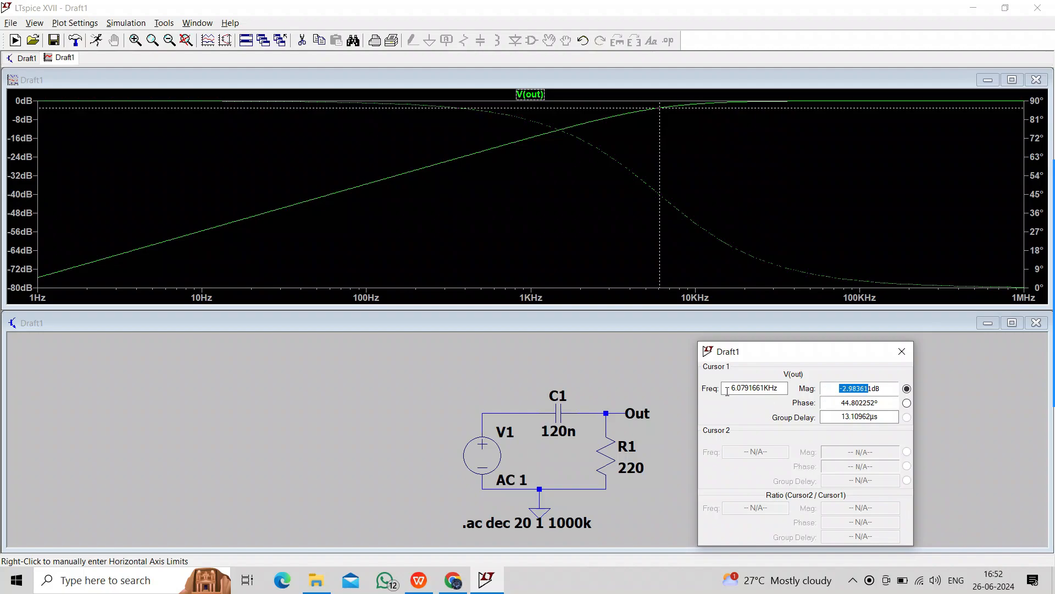
drag(727, 389, 767, 385)
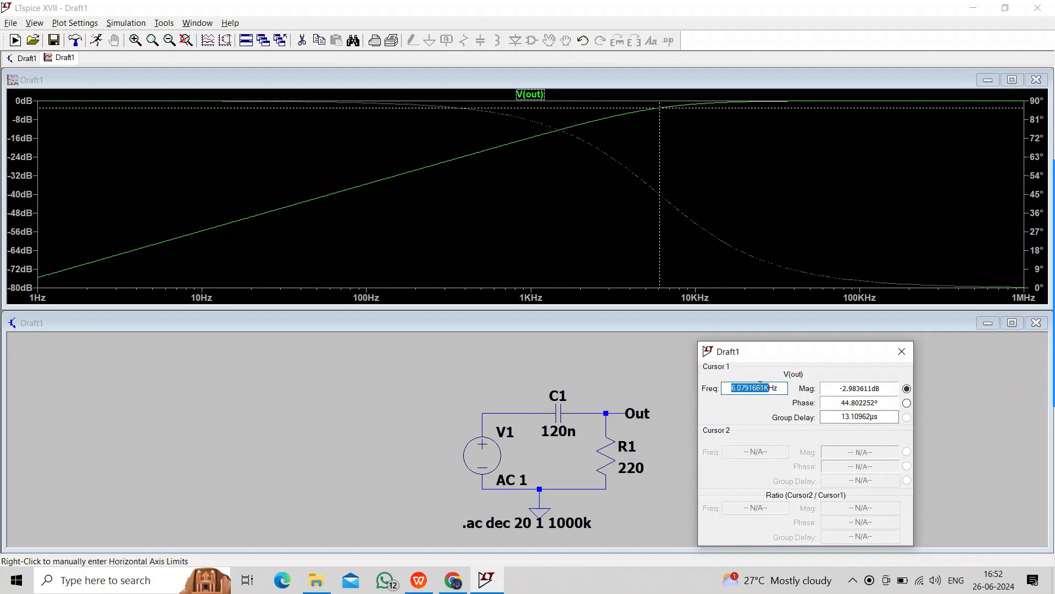
click(419, 579)
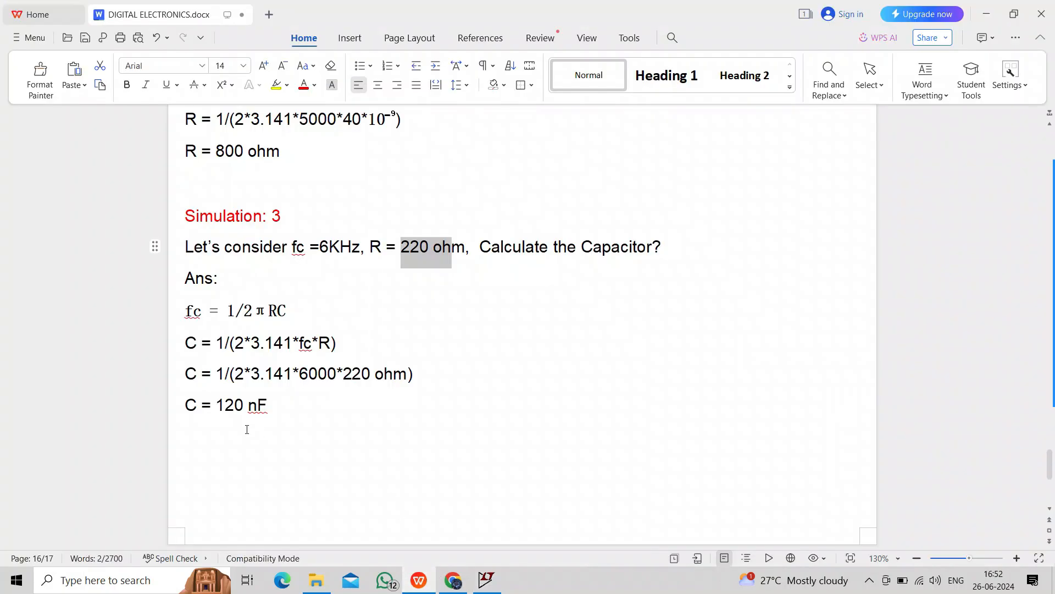
drag(320, 247, 361, 249)
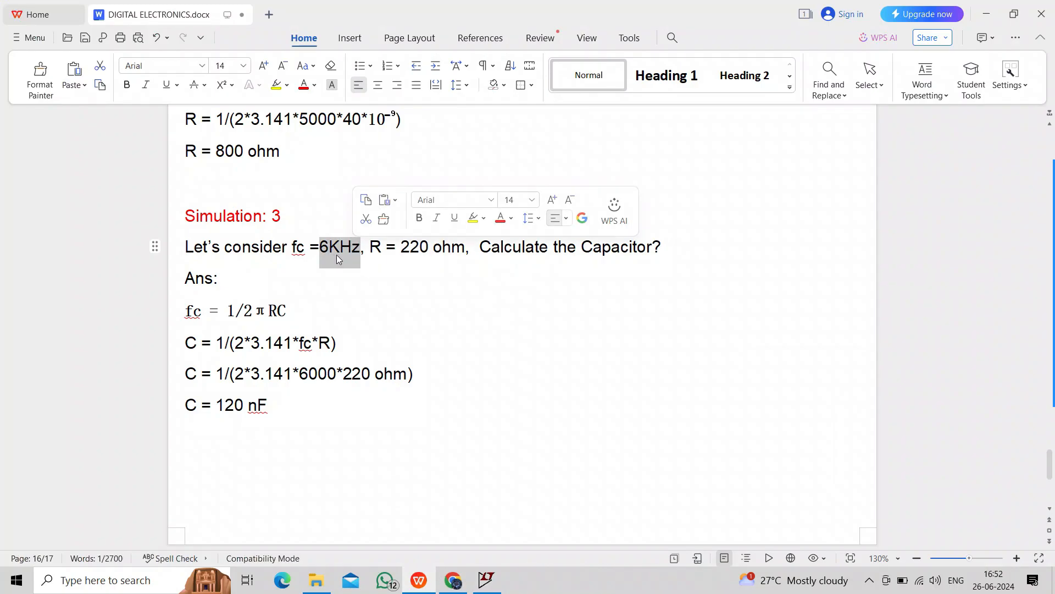
key(alt+Tab)
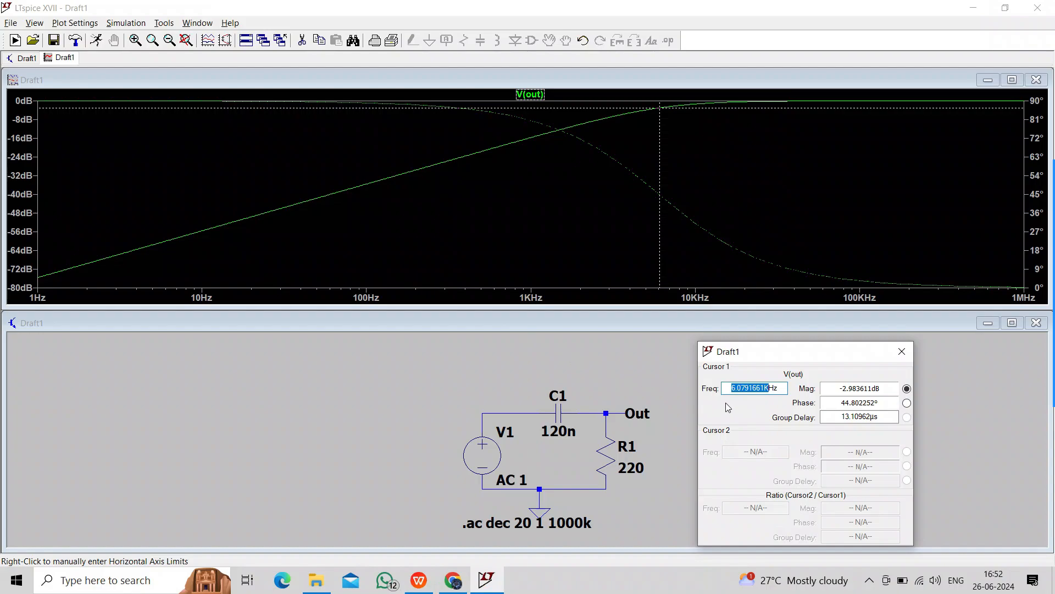
click(662, 392)
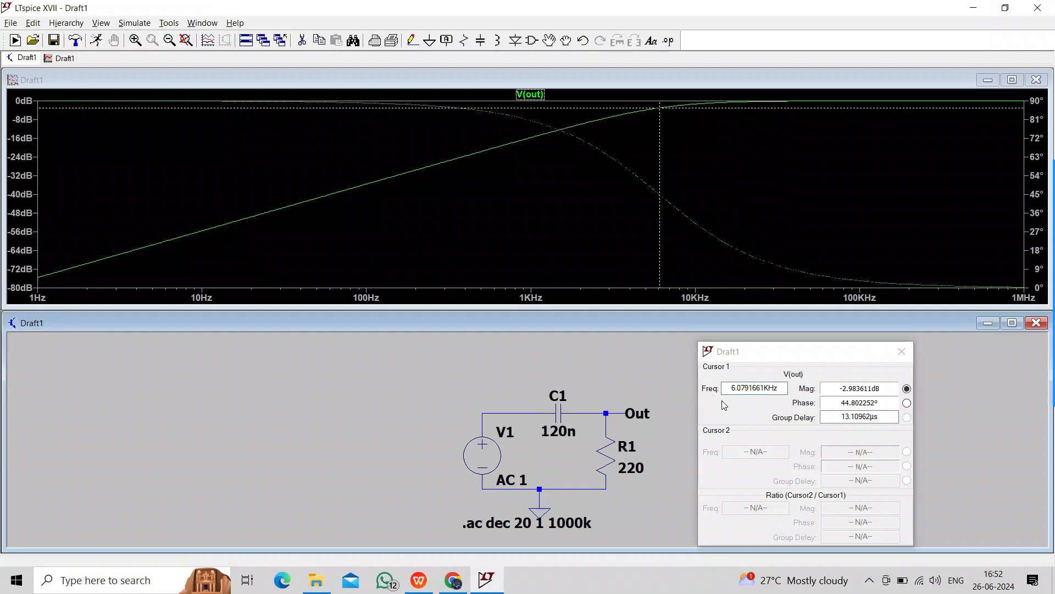